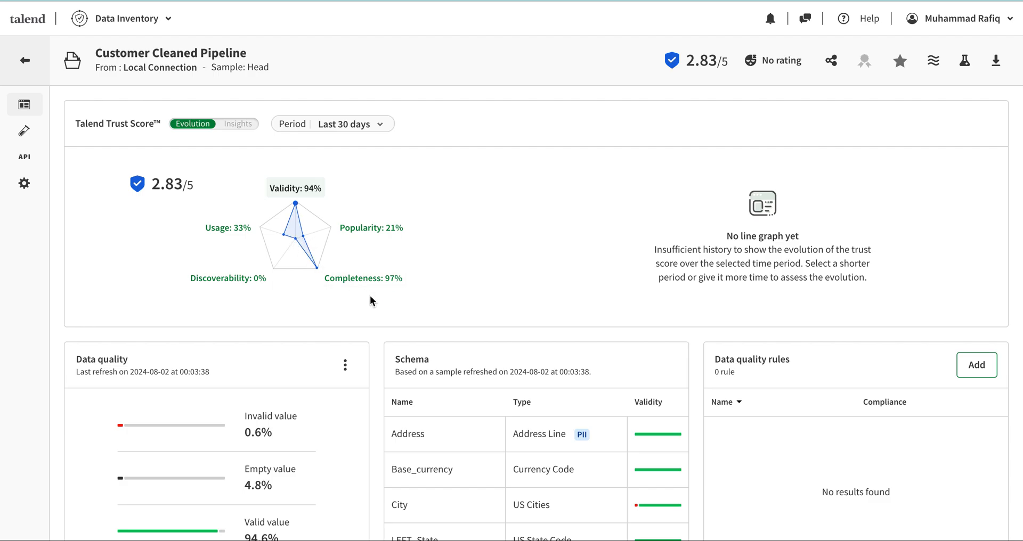
# Step: Review the Customer Cleaned Pipeline dataset's overview, including its pipelines, details and custom attributes
pyautogui.scroll(-7, 370, 296)
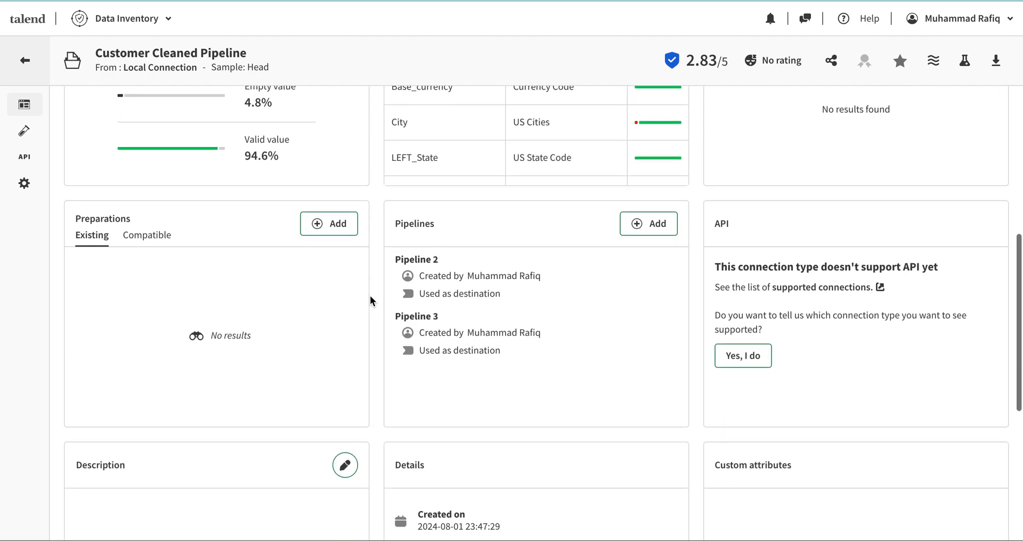
pyautogui.scroll(7, 370, 295)
pyautogui.scroll(-13, 370, 295)
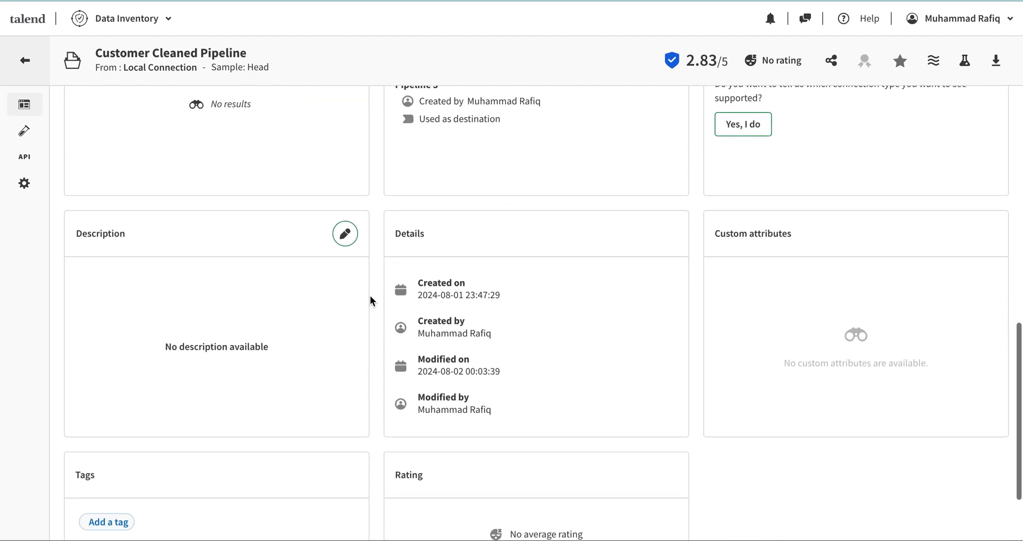
pyautogui.scroll(-2, 405, 285)
pyautogui.scroll(1, 746, 177)
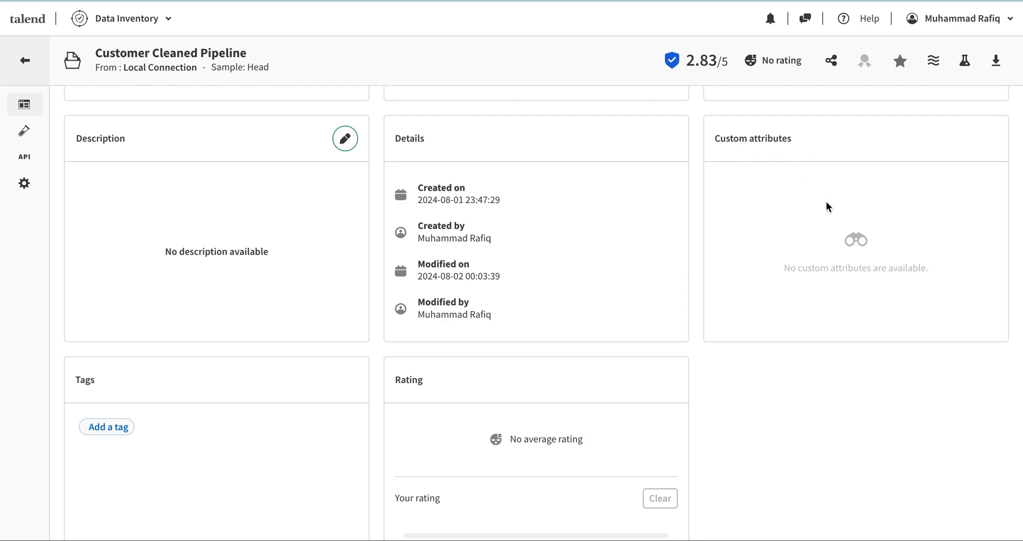
# Step: Leave the dataset and start adding a new attribute in the inventory's custom attributes
pyautogui.click(33, 66)
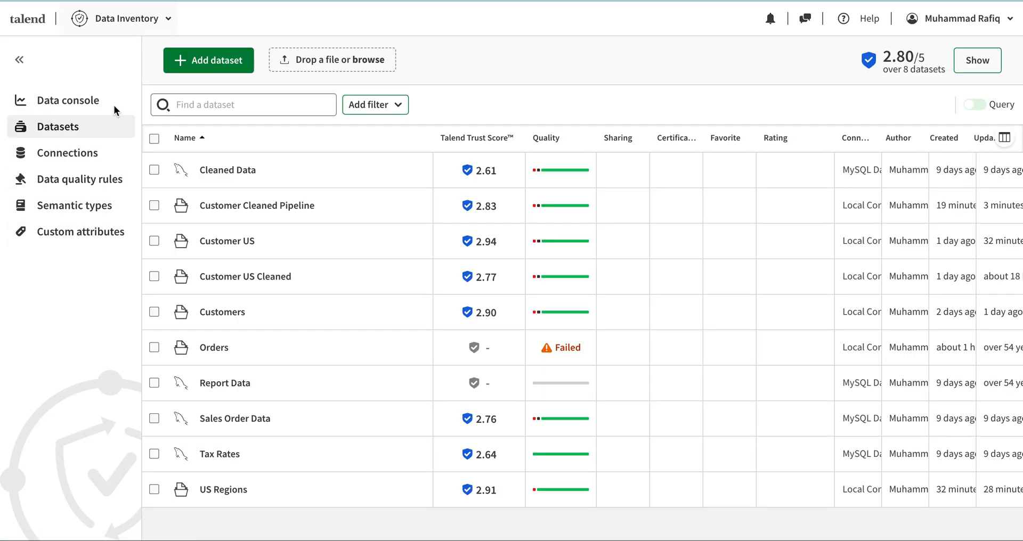
pyautogui.click(88, 237)
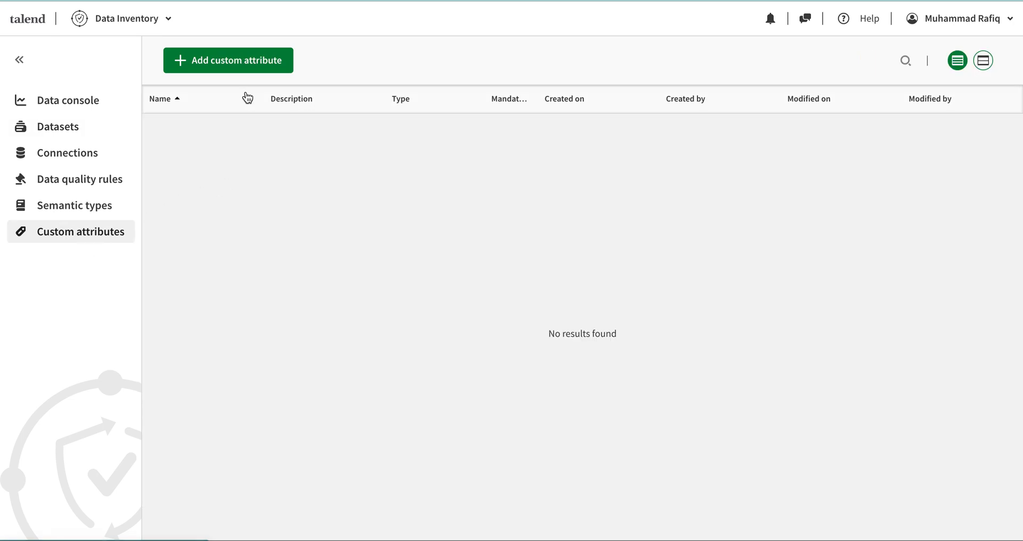
pyautogui.click(245, 63)
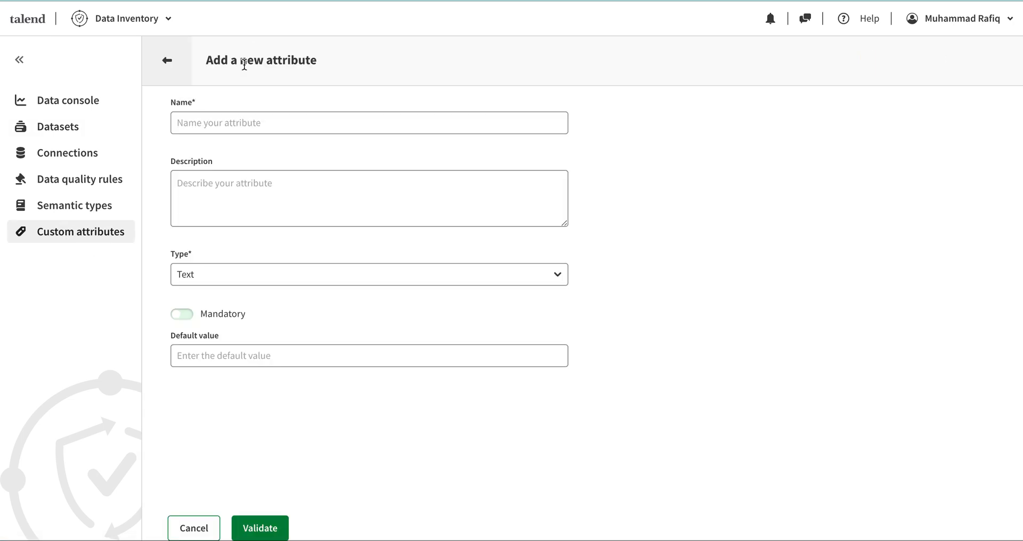
# Step: Name the new attribute GeoGraphic and keep its type as Text
pyautogui.click(213, 119)
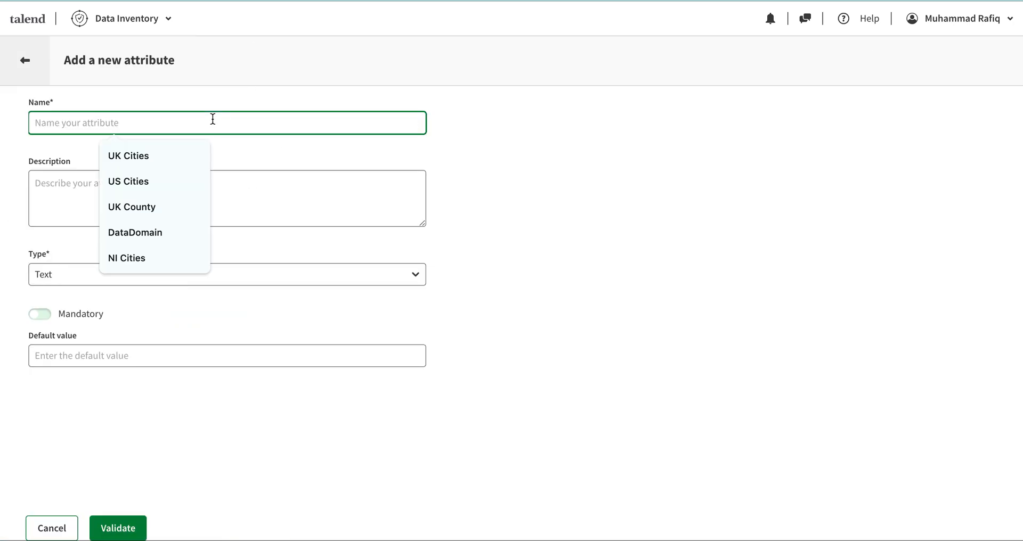
pyautogui.write('GeoGraphic')
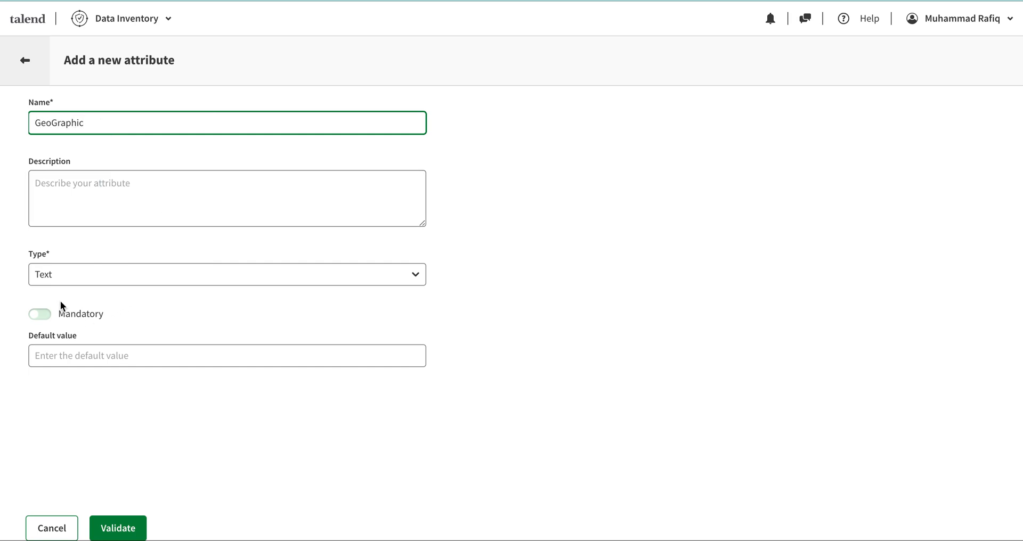
pyautogui.click(60, 277)
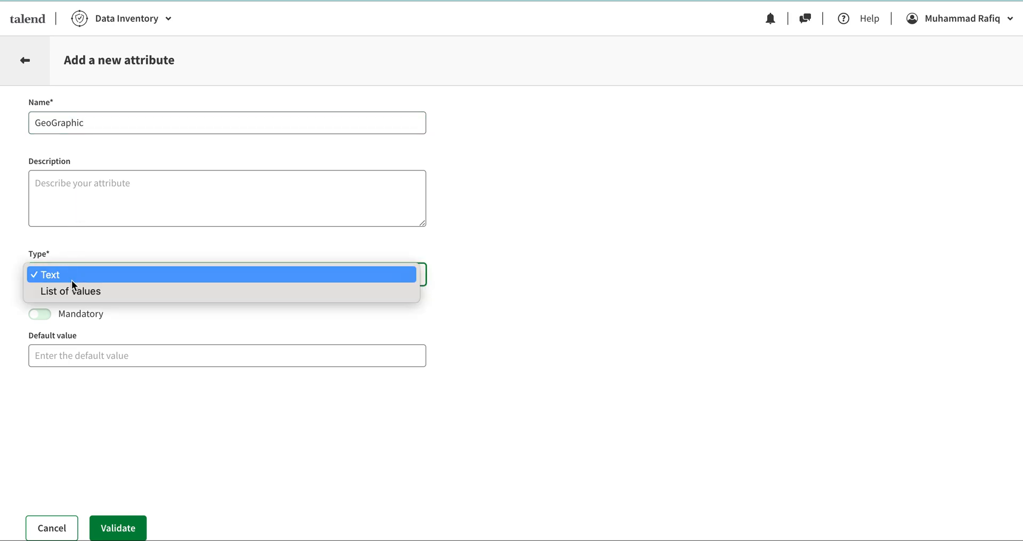
pyautogui.click(74, 255)
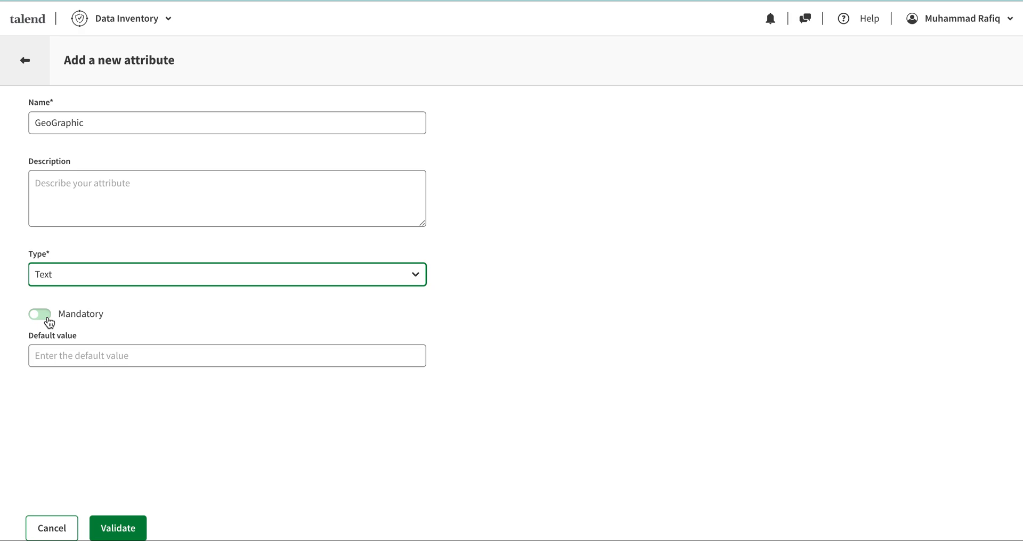
pyautogui.click(74, 352)
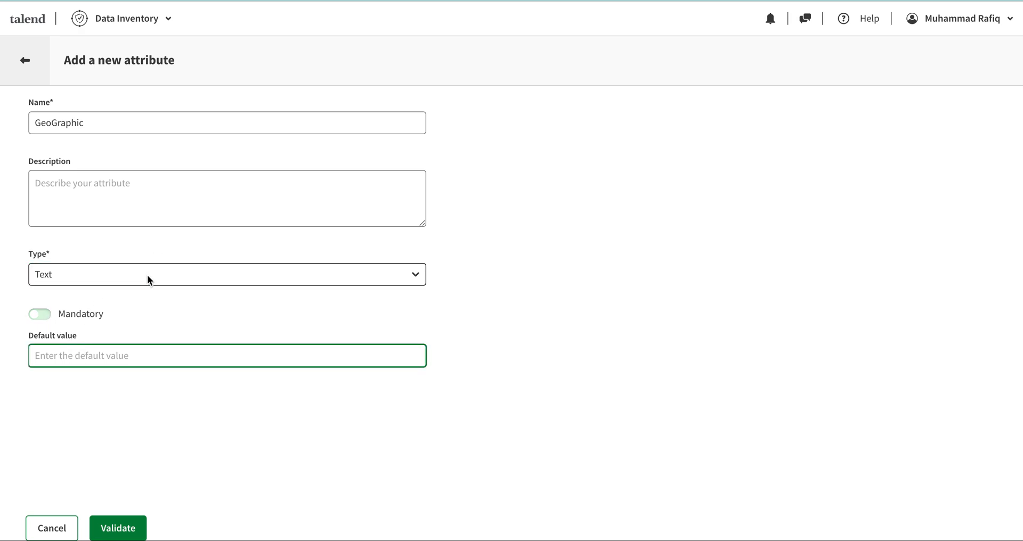
# Step: Replace the attribute's name with Country and try to validate it
pyautogui.click(93, 123)
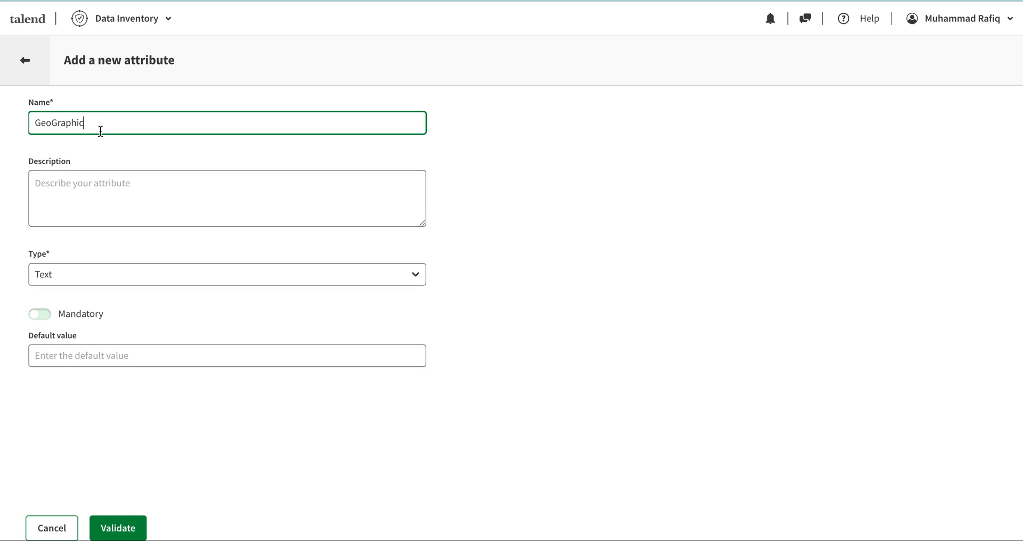
pyautogui.moveTo(99, 127); pyautogui.dragTo(32, 126)
pyautogui.write('Country')
pyautogui.click(120, 528)
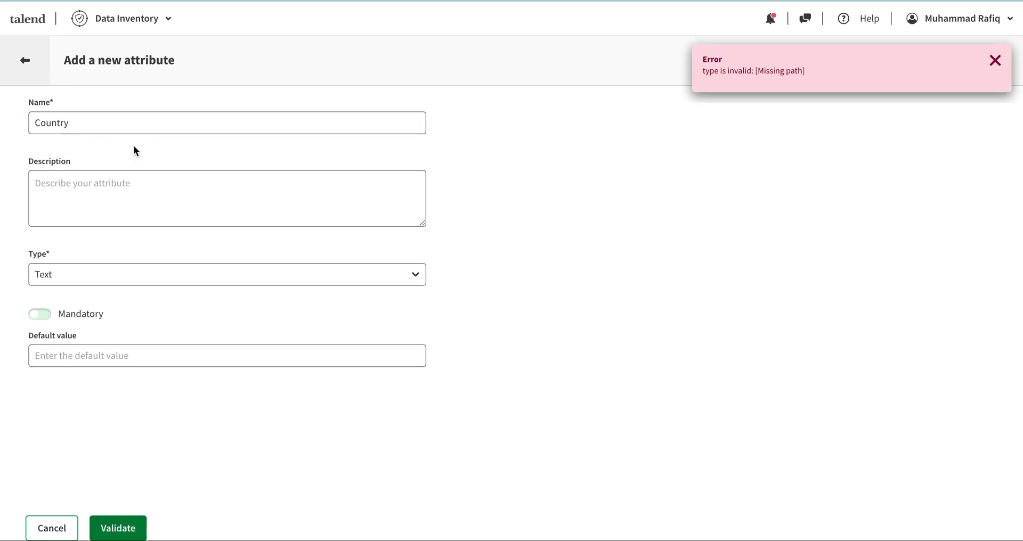
# Step: Change the attribute's name to CountryType, try to validate it again and dismiss the notifications
pyautogui.click(107, 118)
pyautogui.write('Type')
pyautogui.click(117, 528)
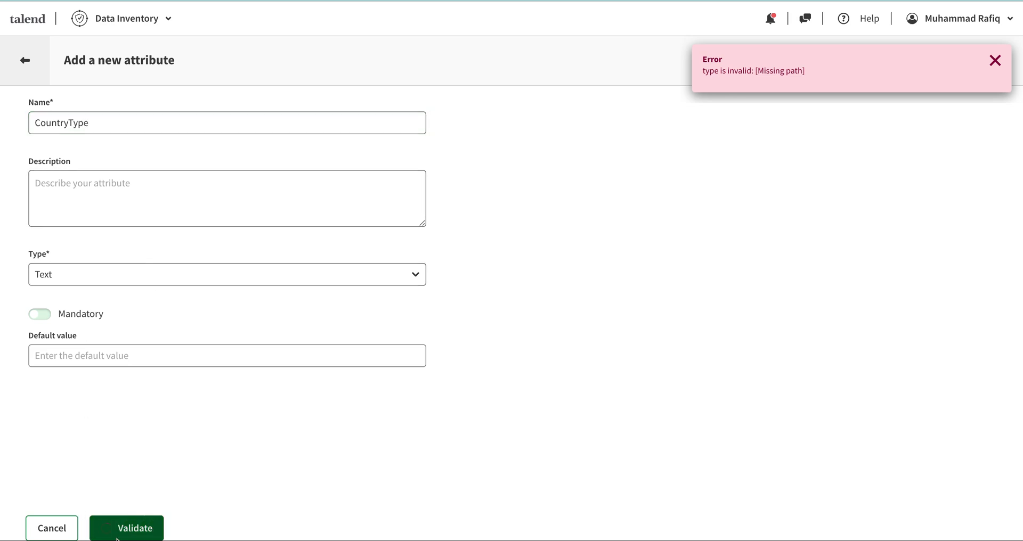
pyautogui.click(994, 119)
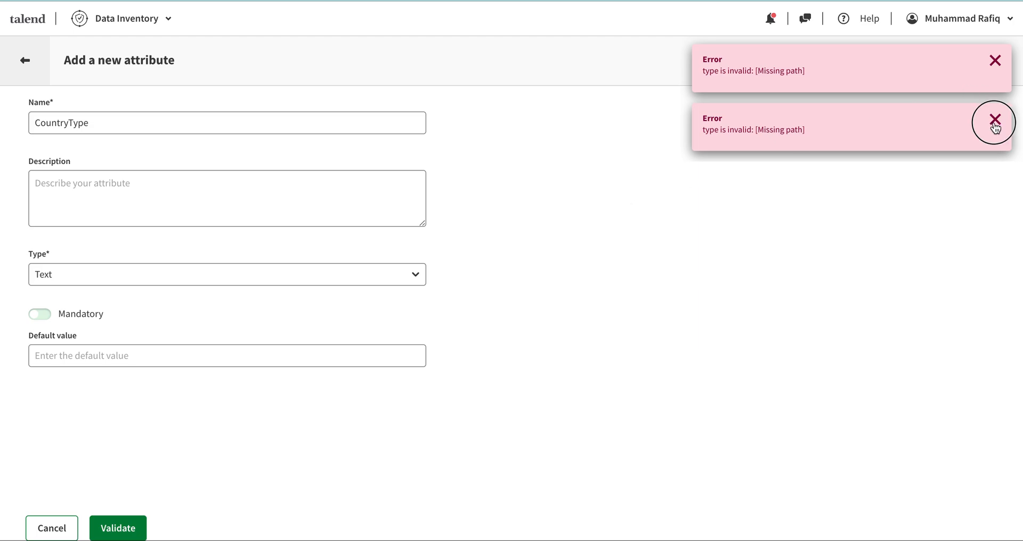
pyautogui.click(995, 60)
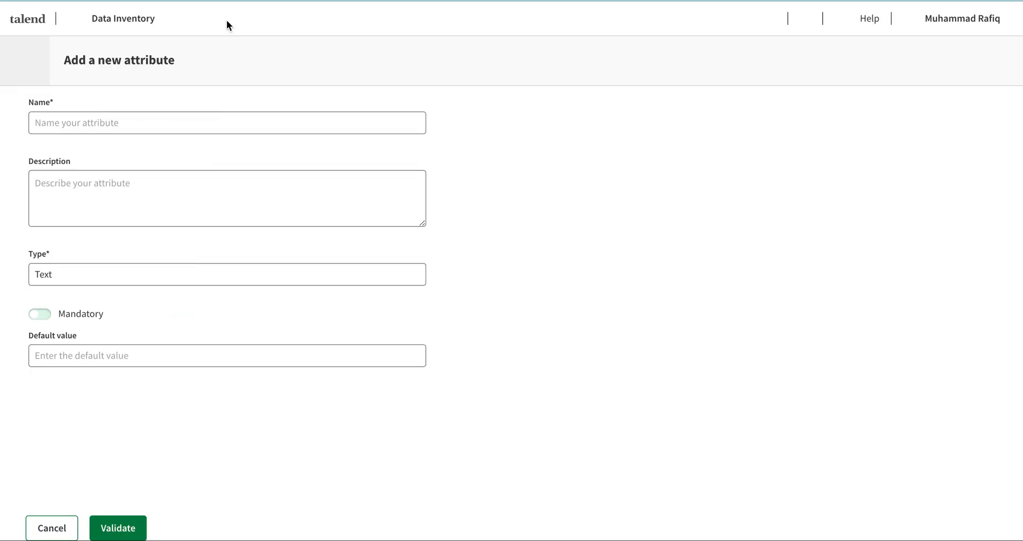
# Step: Create a custom attribute named Country with the type Text from the blank form
pyautogui.click(126, 128)
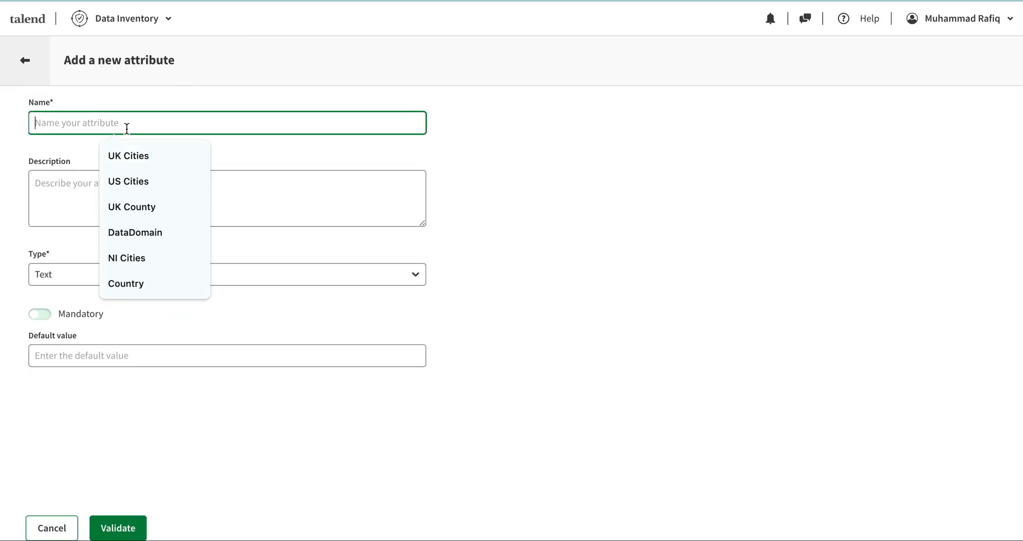
pyautogui.click(126, 286)
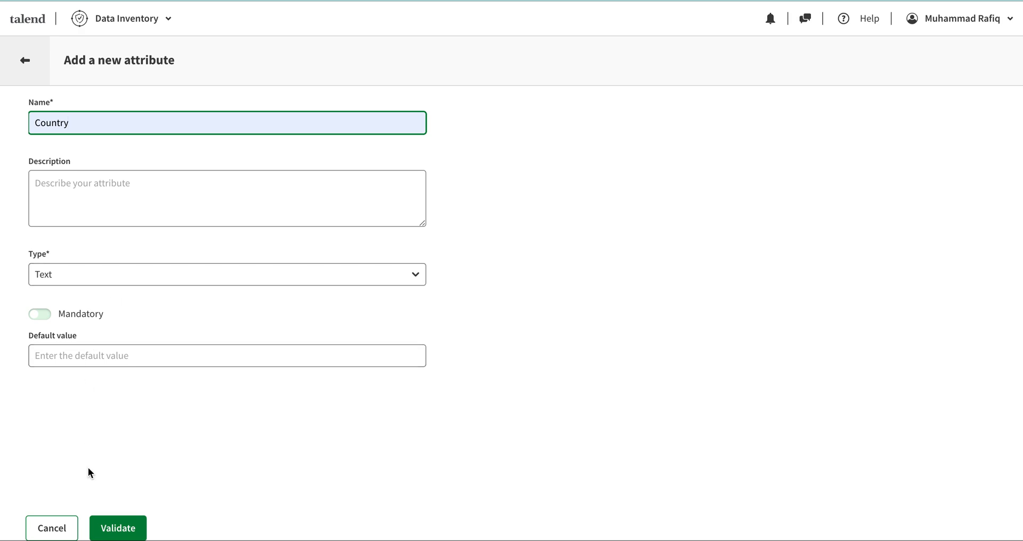
pyautogui.click(109, 526)
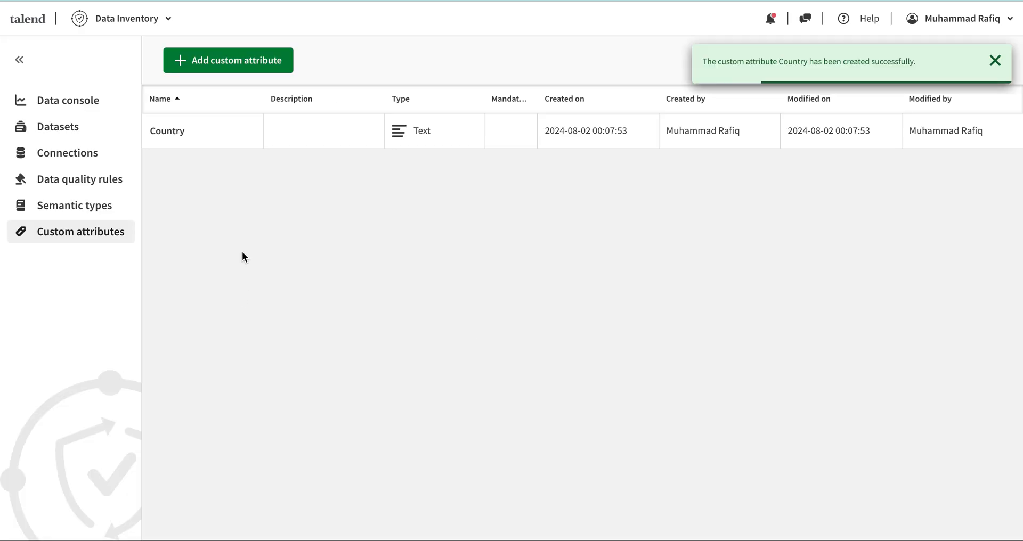
# Step: Start another custom attribute named Business Function and set its type to List of values
pyautogui.click(236, 62)
pyautogui.click(192, 121)
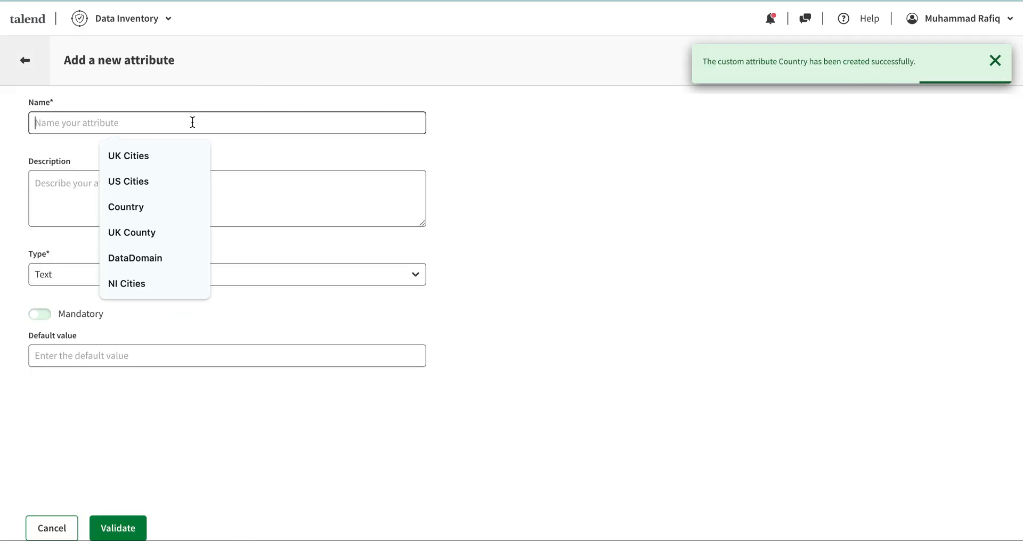
pyautogui.write('Business')
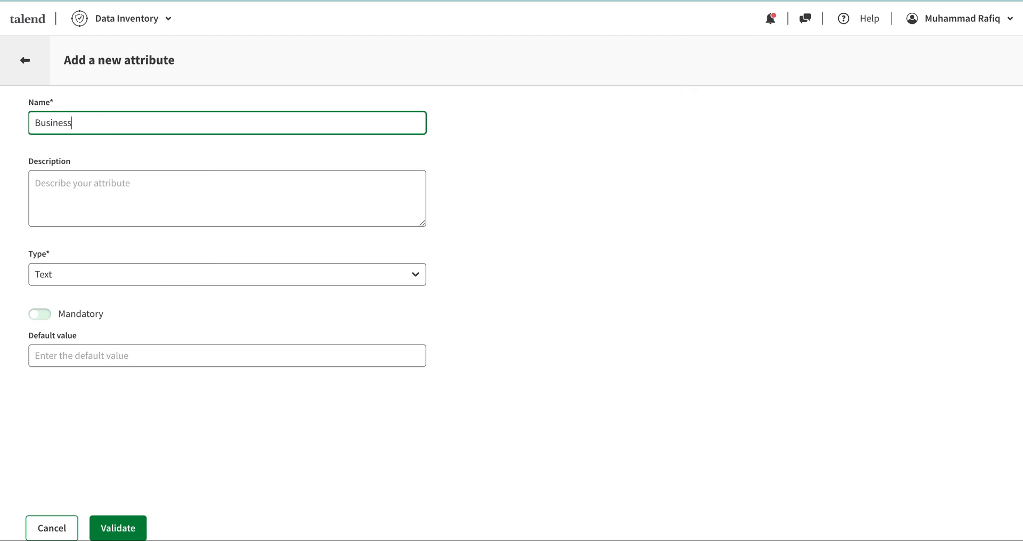
pyautogui.write(' Function')
pyautogui.click(187, 270)
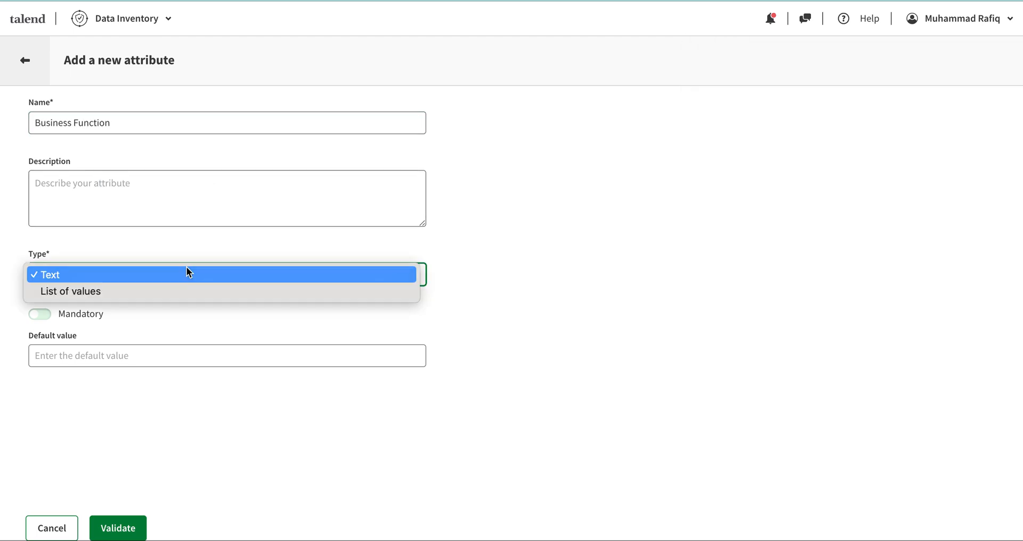
pyautogui.click(170, 291)
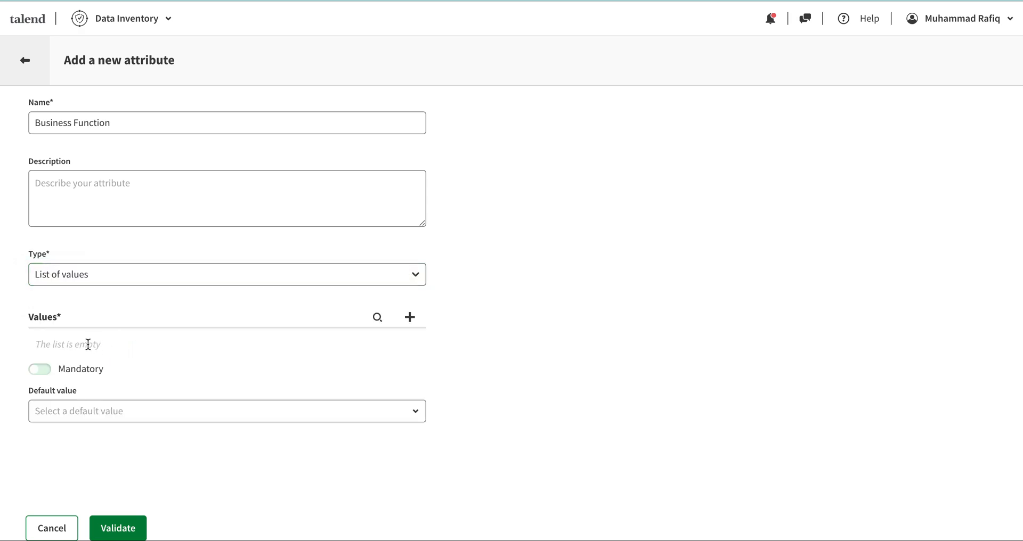
# Step: Add the values Sales, Finance, HR and Supply Chain to Business Function and create the attribute
pyautogui.click(409, 317)
pyautogui.write('Sales')
pyautogui.press('Return')
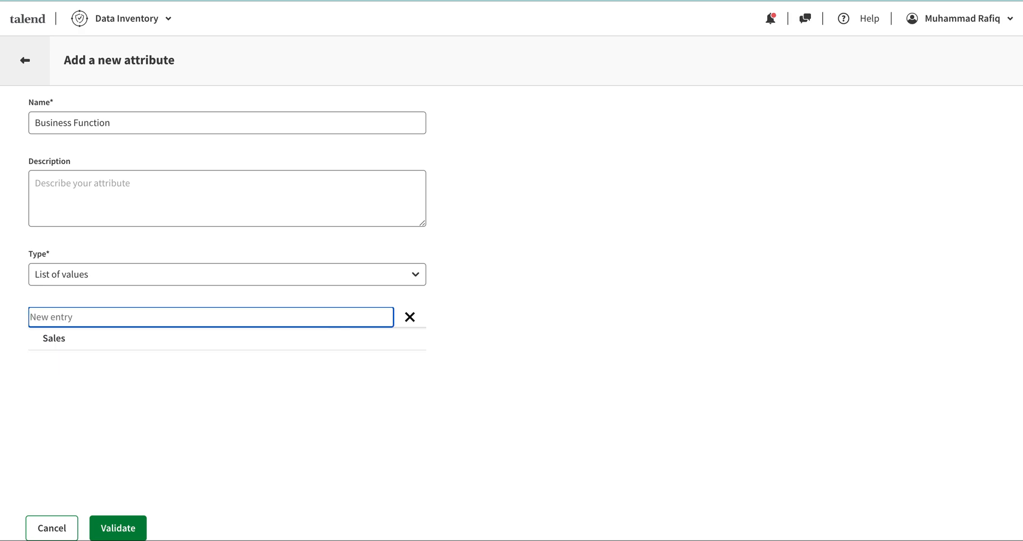
pyautogui.write('Finance')
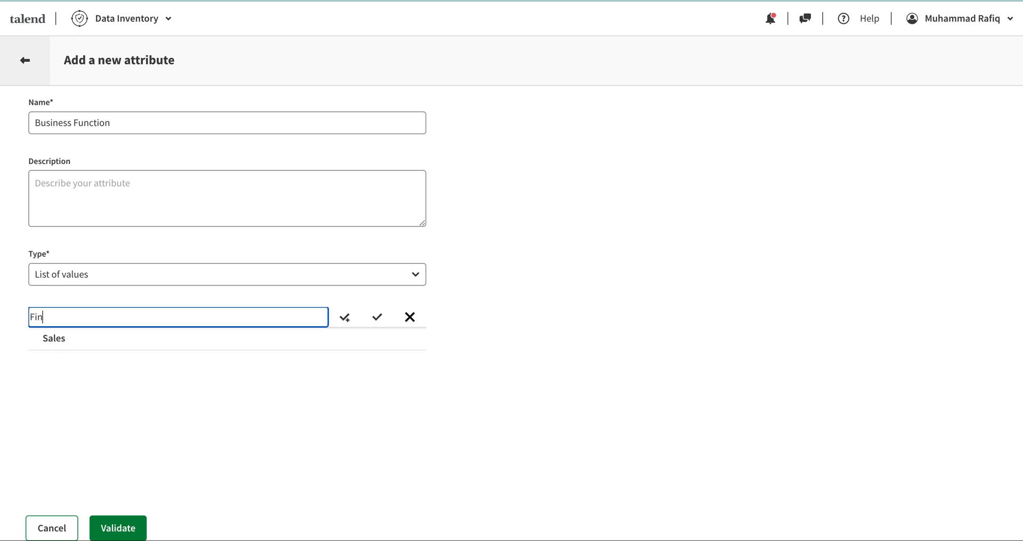
pyautogui.press('Return')
pyautogui.write('HR')
pyautogui.press('Return')
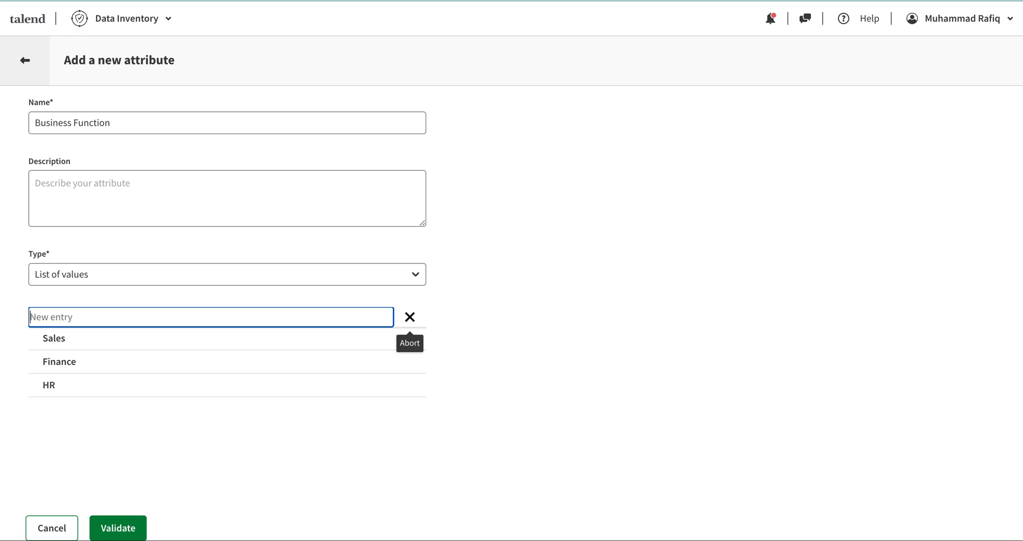
pyautogui.write('Suppl')
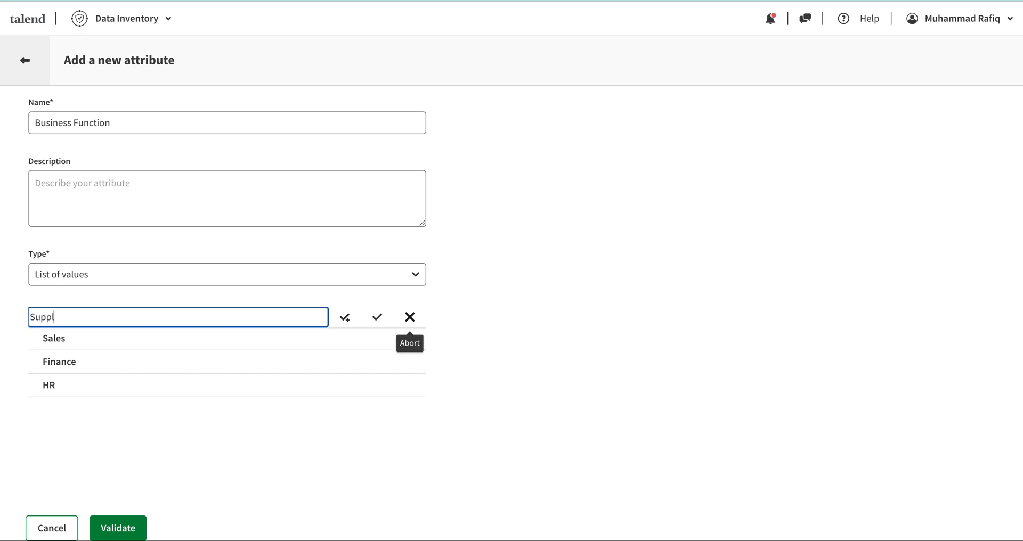
pyautogui.write('y Chain')
pyautogui.click(377, 317)
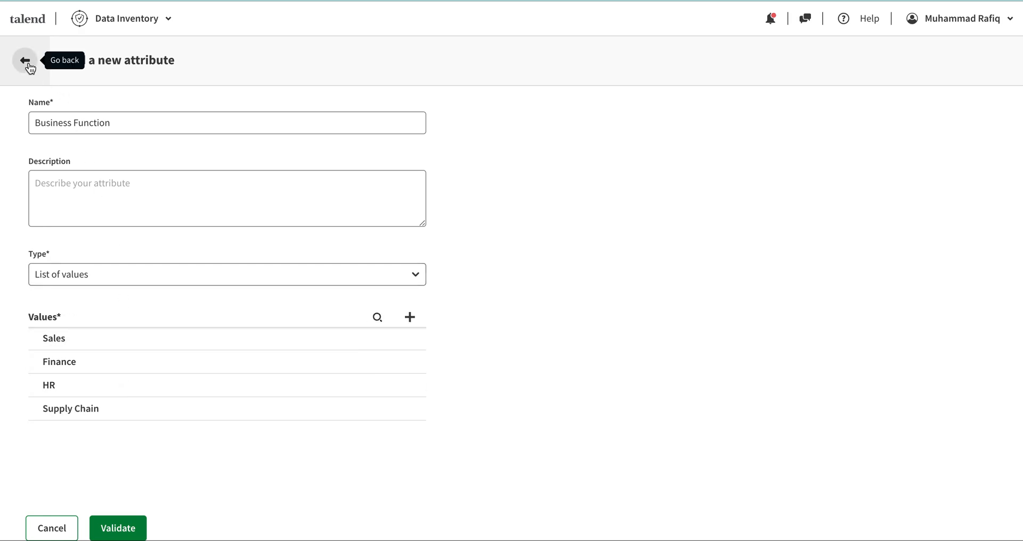
pyautogui.click(113, 533)
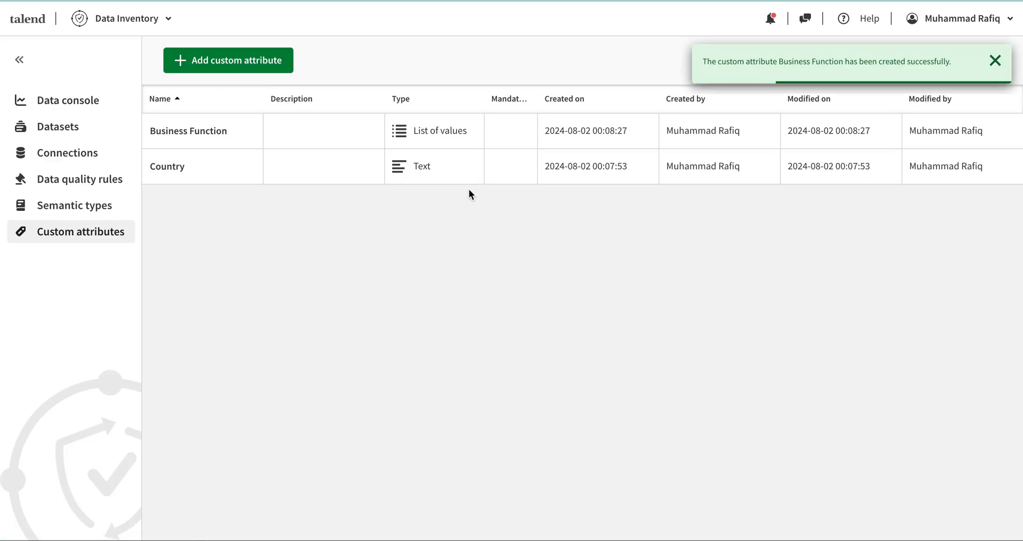
# Step: Open the Customer Cleaned Pipeline dataset and set its Business Function custom attribute to Sales
pyautogui.click(63, 128)
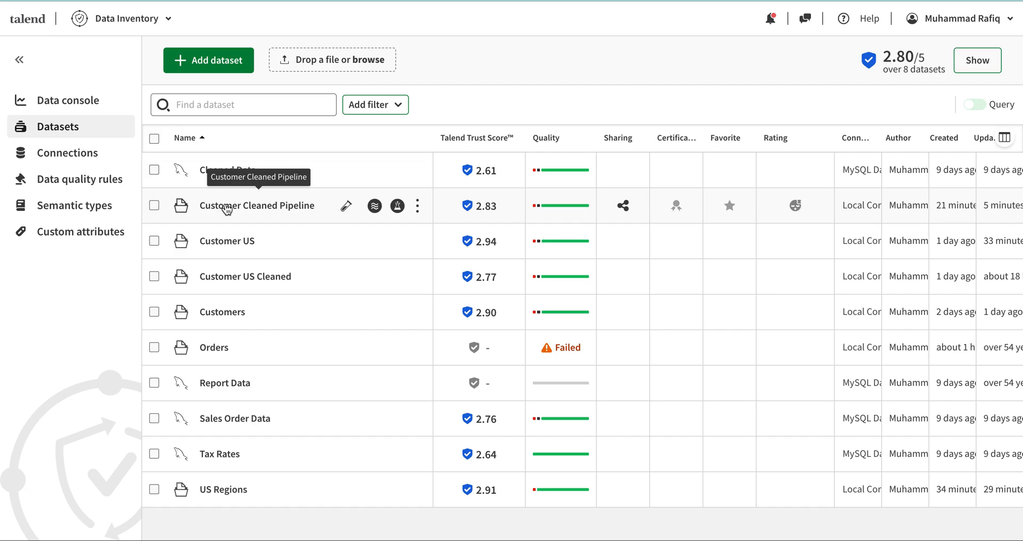
pyautogui.click(226, 206)
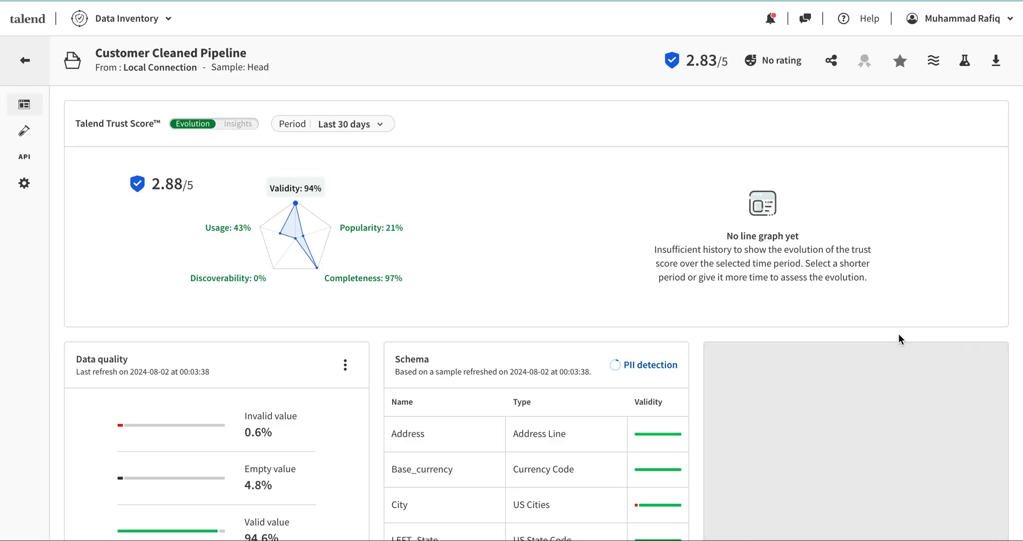
pyautogui.scroll(-10, 898, 339)
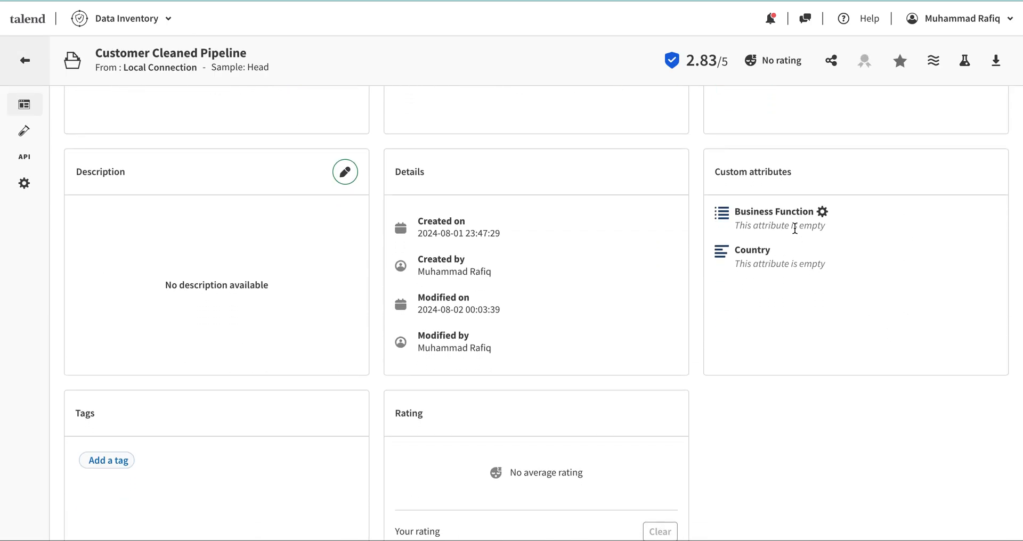
pyautogui.click(820, 214)
pyautogui.click(908, 229)
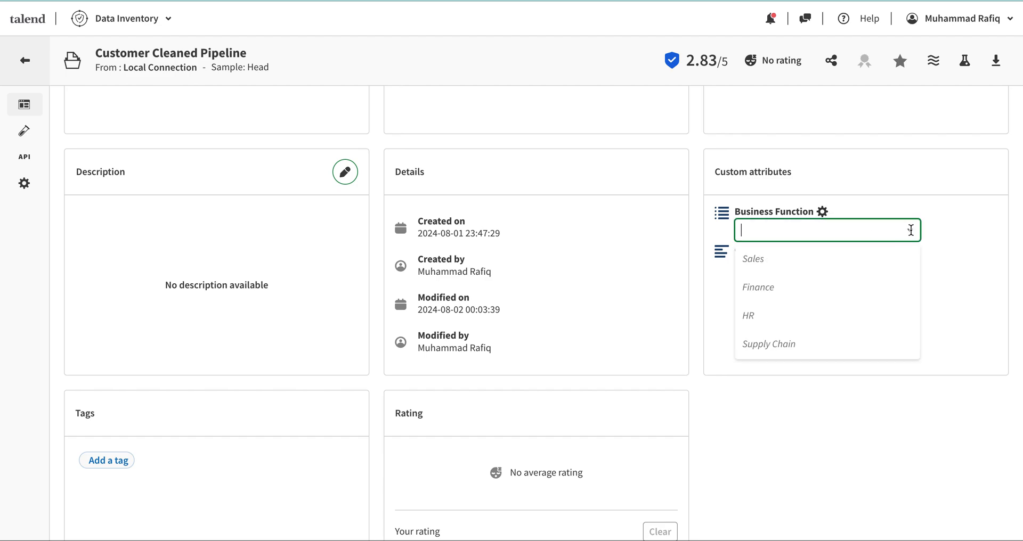
pyautogui.click(786, 260)
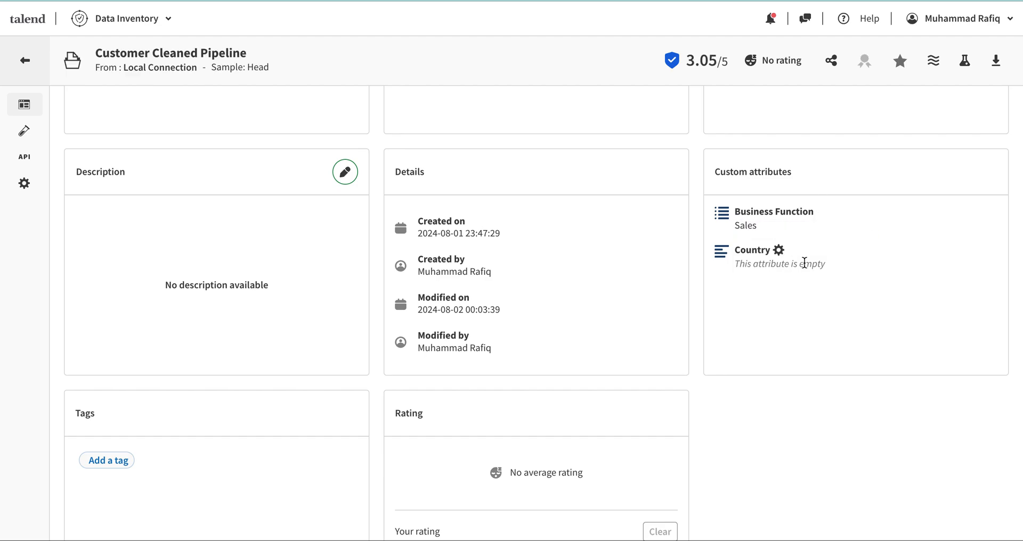
# Step: Set the Country custom attribute of the Customer Cleaned Pipeline dataset to USA
pyautogui.click(776, 260)
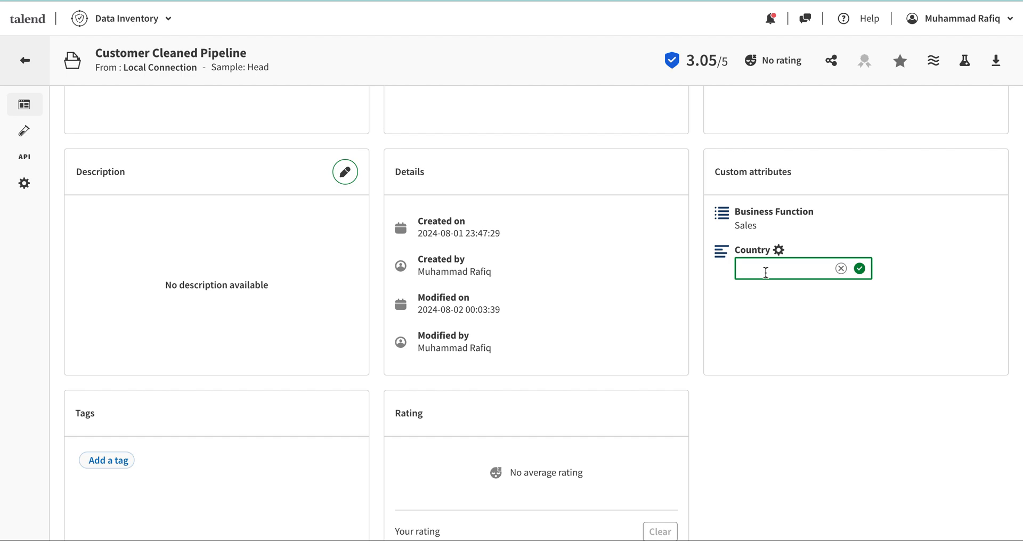
pyautogui.write('USA')
pyautogui.press('Return')
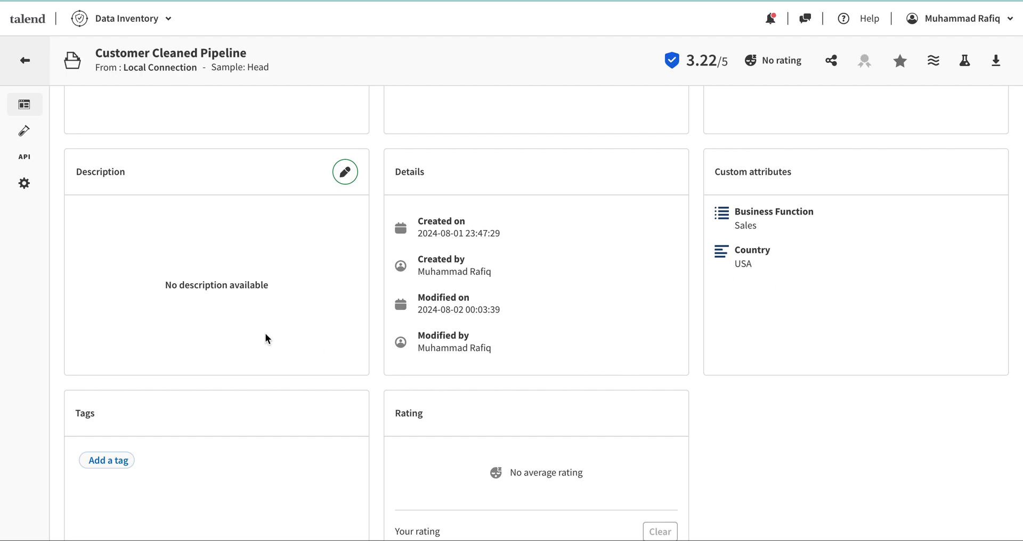
# Step: Add a new tag named Sales to the Customer Cleaned Pipeline dataset
pyautogui.scroll(-2, 264, 333)
pyautogui.click(104, 401)
pyautogui.click(156, 395)
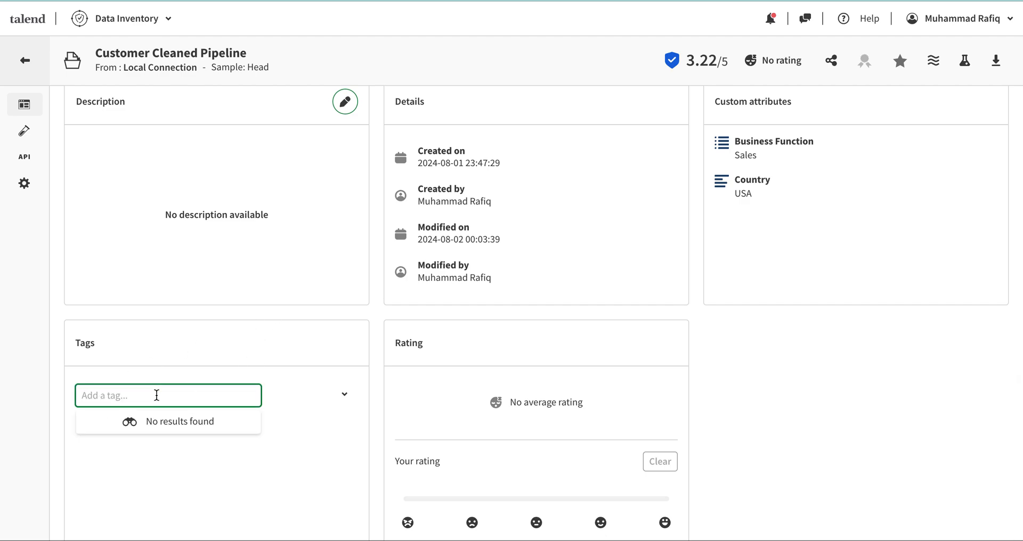
pyautogui.write('Sales,')
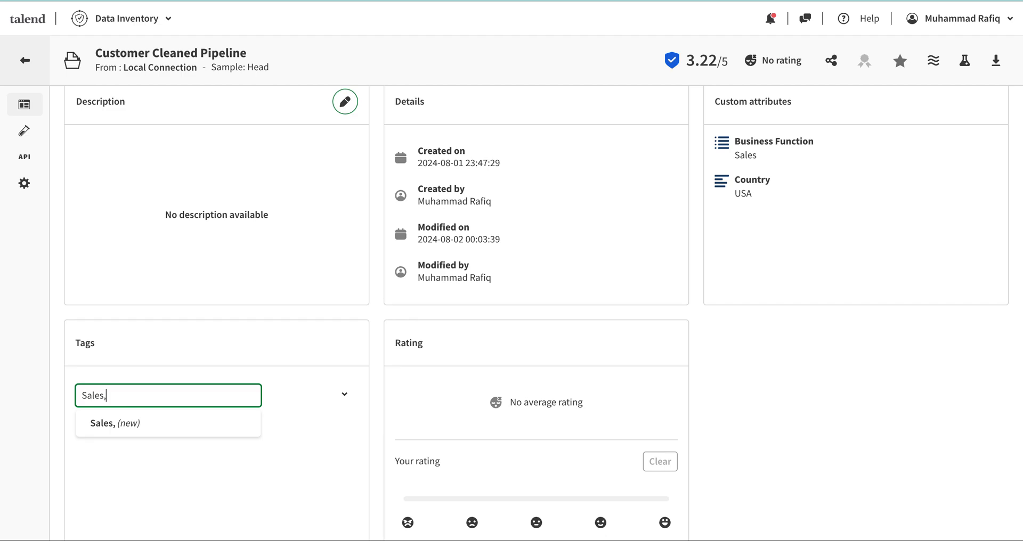
pyautogui.click(149, 425)
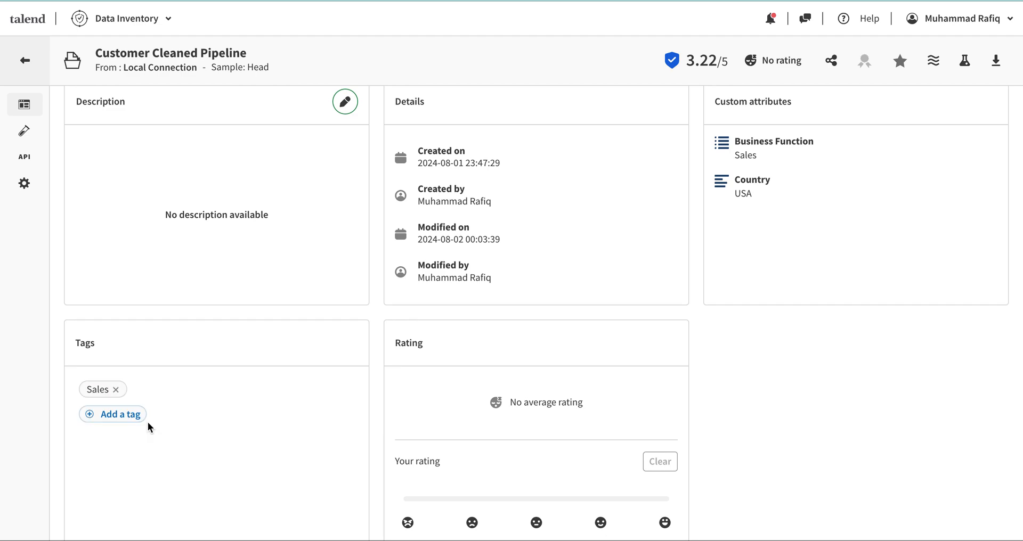
pyautogui.click(117, 417)
pyautogui.click(136, 425)
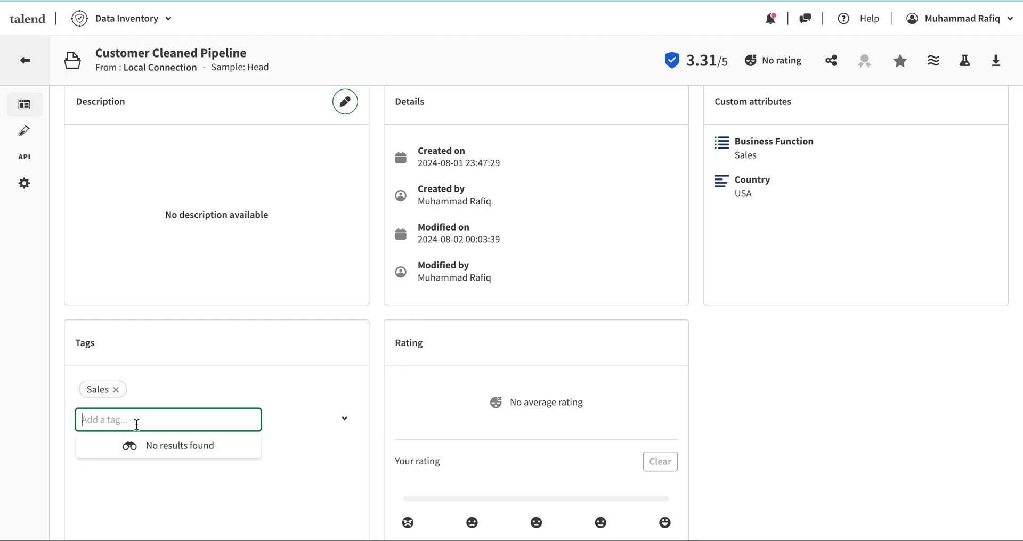
pyautogui.write('Re')
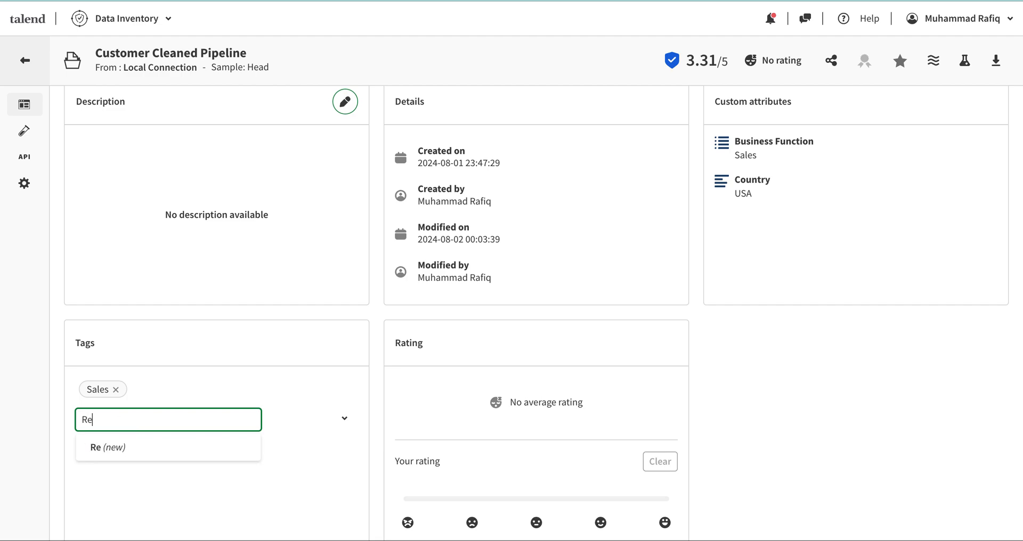
pyautogui.write('gion MAP,')
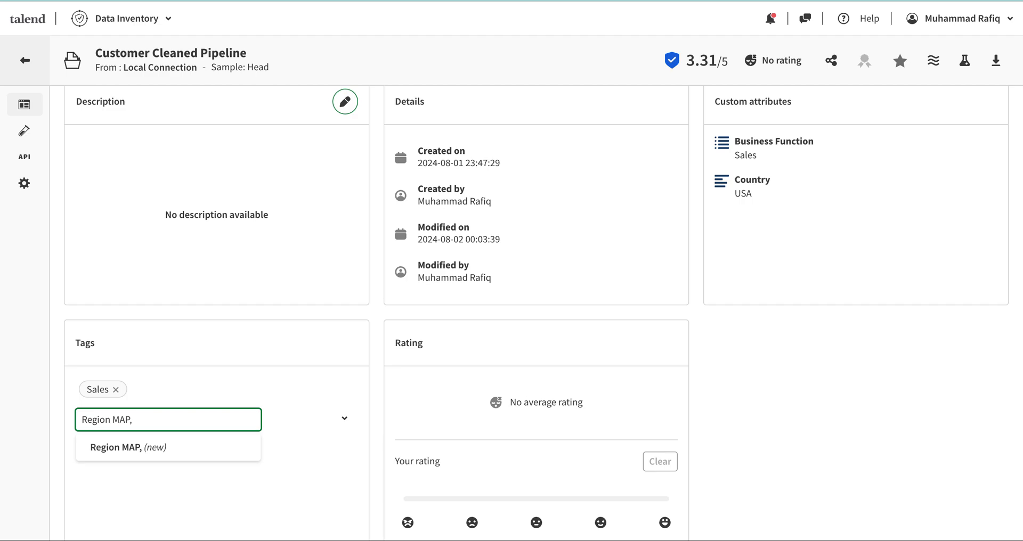
pyautogui.click(327, 398)
# Step: Add two more new tags, Region and Customer, to the dataset
pyautogui.click(118, 414)
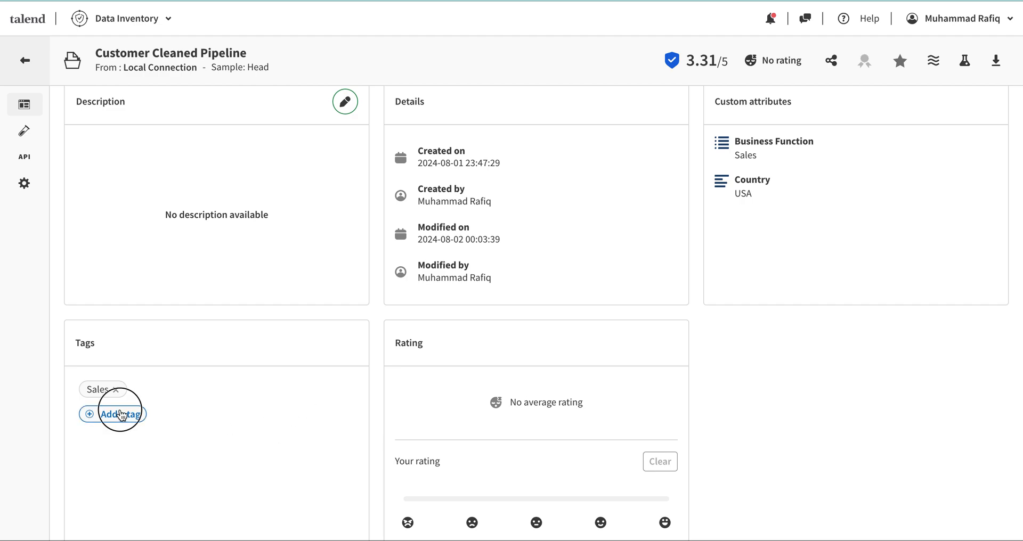
pyautogui.write('Region')
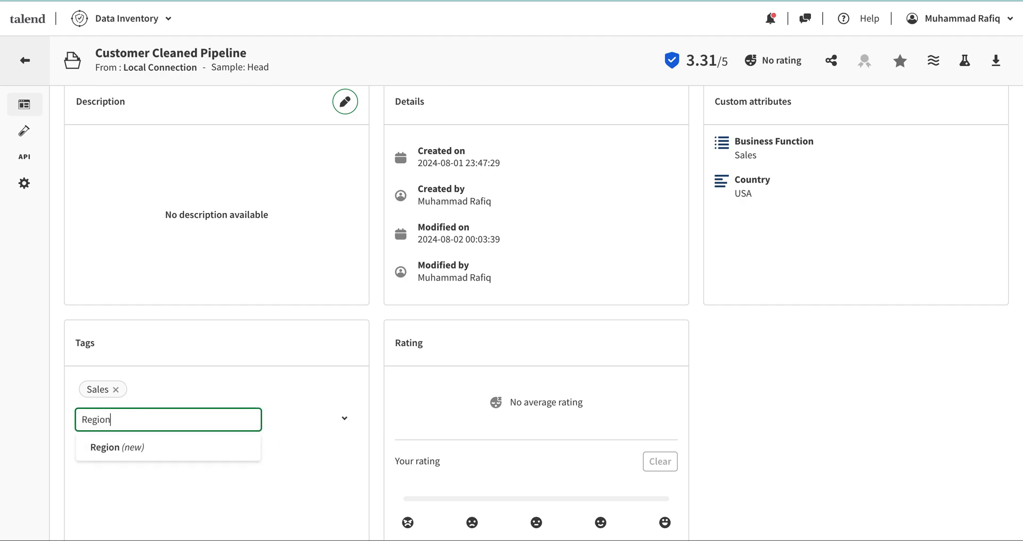
pyautogui.click(138, 447)
pyautogui.click(133, 415)
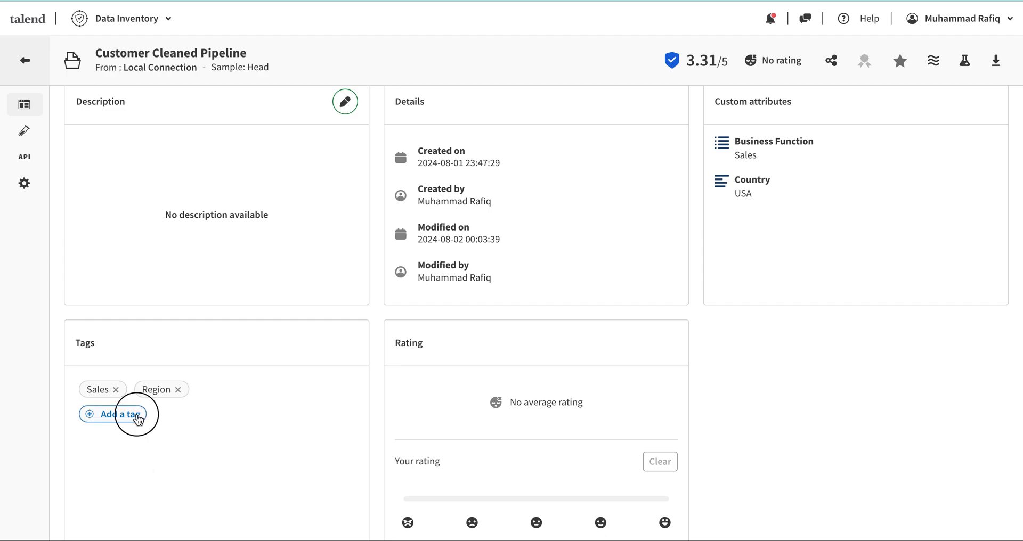
pyautogui.write('Customer')
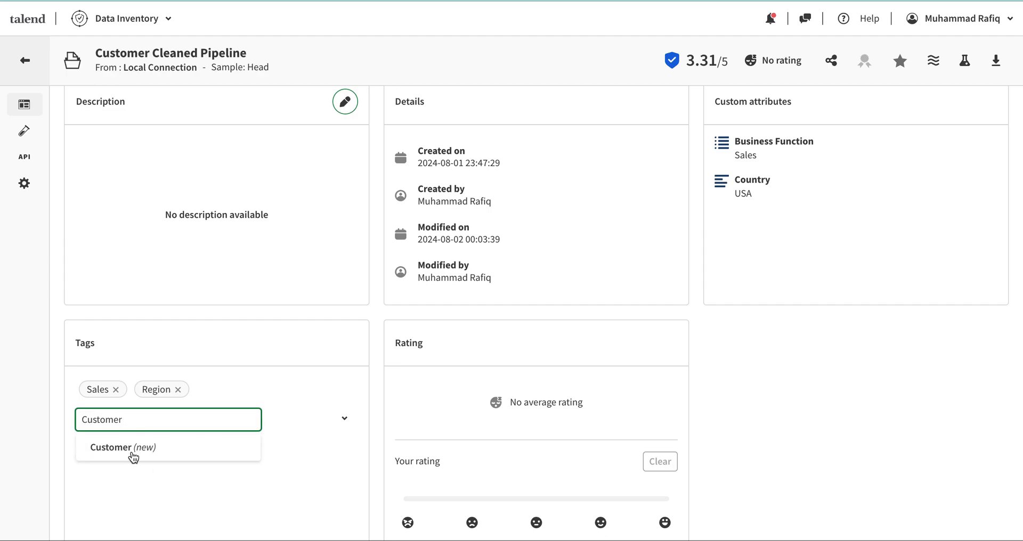
pyautogui.click(131, 452)
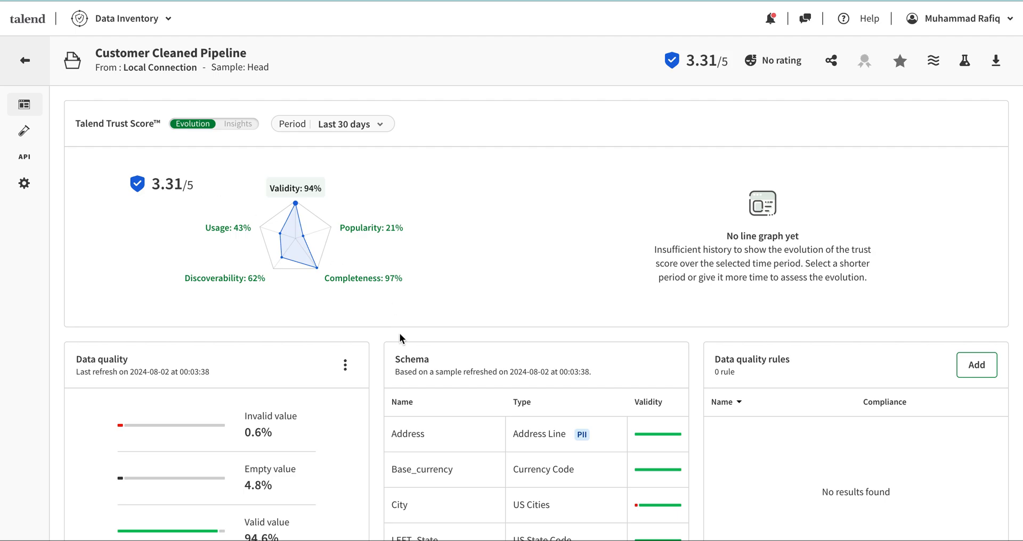
# Step: Review the dataset overview, from the trust score, data quality and schema to the pipelines, custom attributes, tags and rating
pyautogui.scroll(-8, 398, 334)
pyautogui.scroll(8, 417, 283)
pyautogui.scroll(-8, 469, 277)
pyautogui.scroll(-1, 374, 277)
pyautogui.scroll(2, 374, 277)
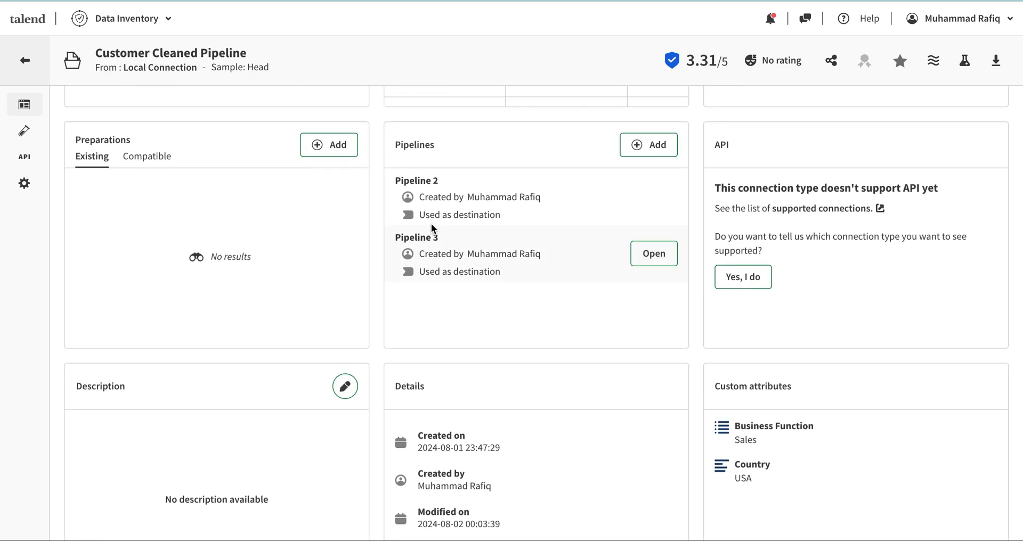
pyautogui.scroll(5, 433, 269)
pyautogui.scroll(1, 433, 273)
pyautogui.scroll(-7, 433, 274)
pyautogui.scroll(5, 433, 273)
pyautogui.scroll(-3, 433, 273)
pyautogui.scroll(-6, 648, 389)
pyautogui.scroll(-2, 649, 391)
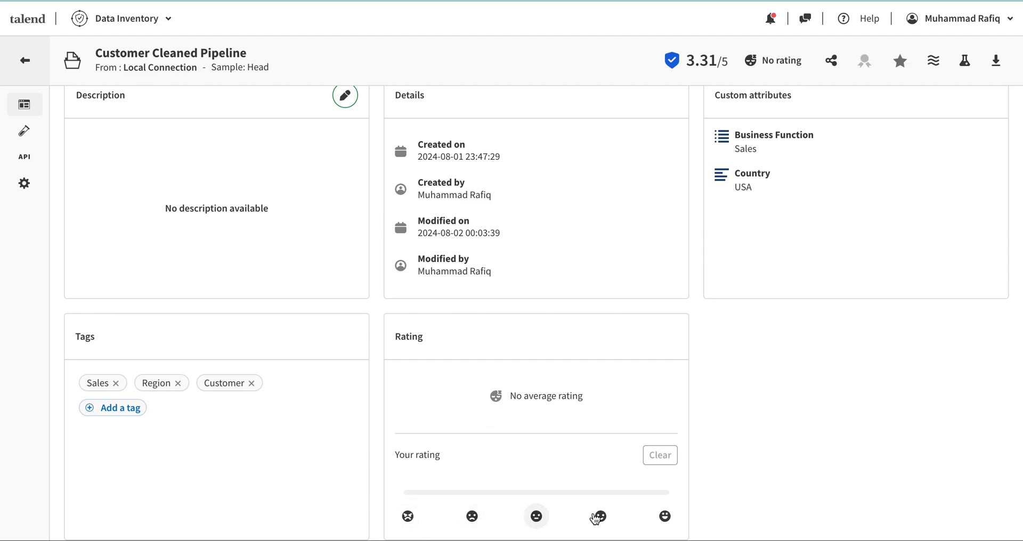
# Step: Rate the dataset 100% and refresh the page to check its trust score
pyautogui.click(666, 517)
pyautogui.click(669, 517)
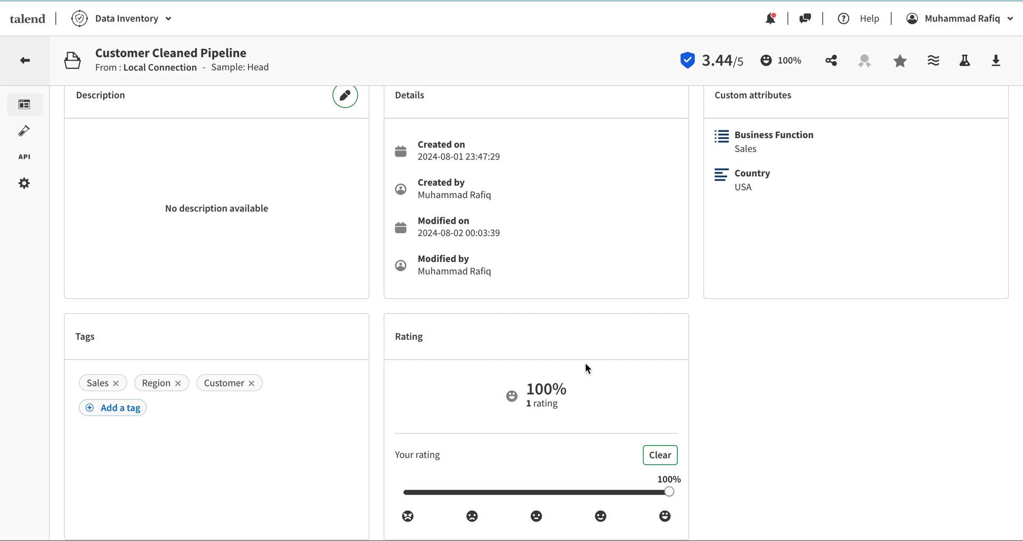
pyautogui.scroll(10, 587, 367)
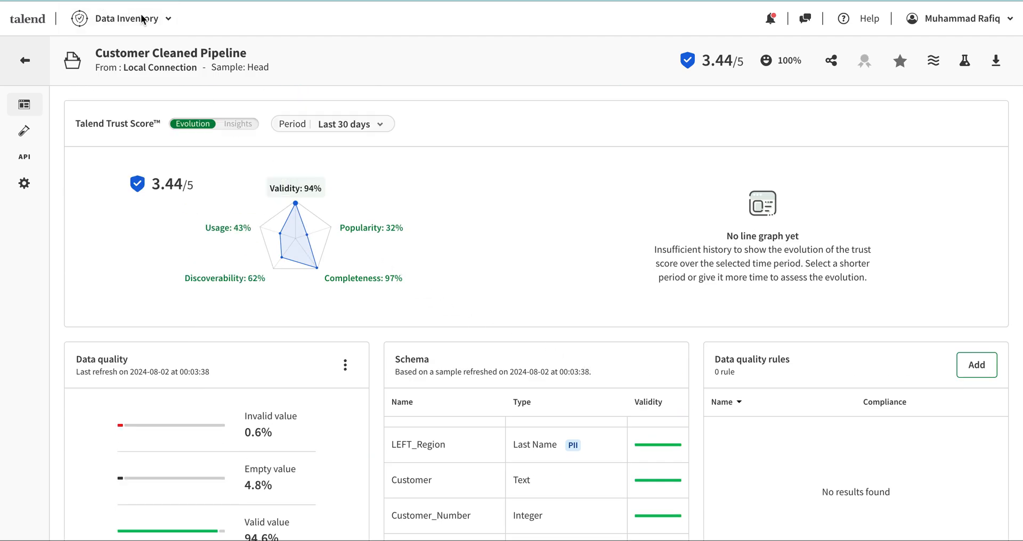
pyautogui.press('F5')
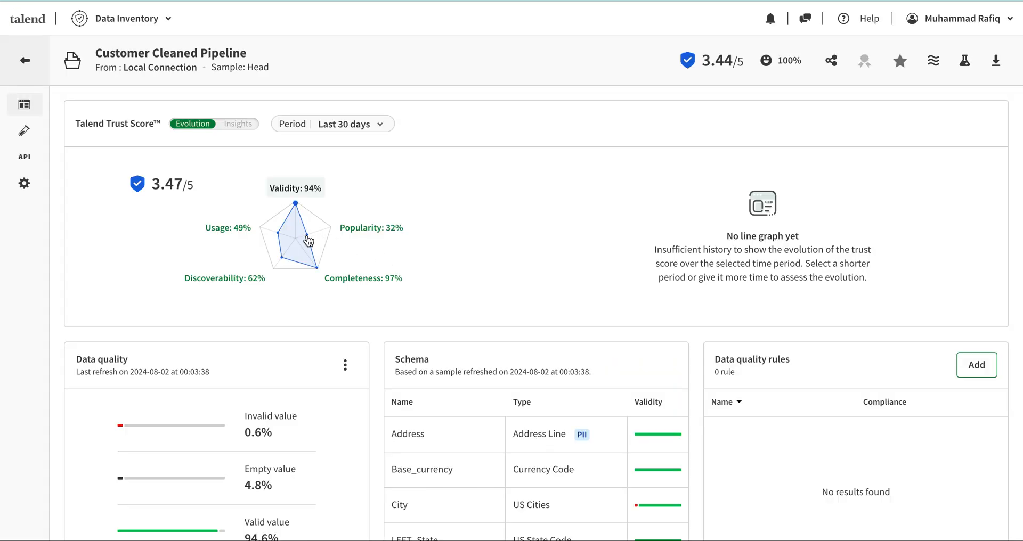
# Step: Lower the dataset's rating to 0% to compare the effect on the trust score, and restore it to 100%
pyautogui.scroll(-10, 514, 293)
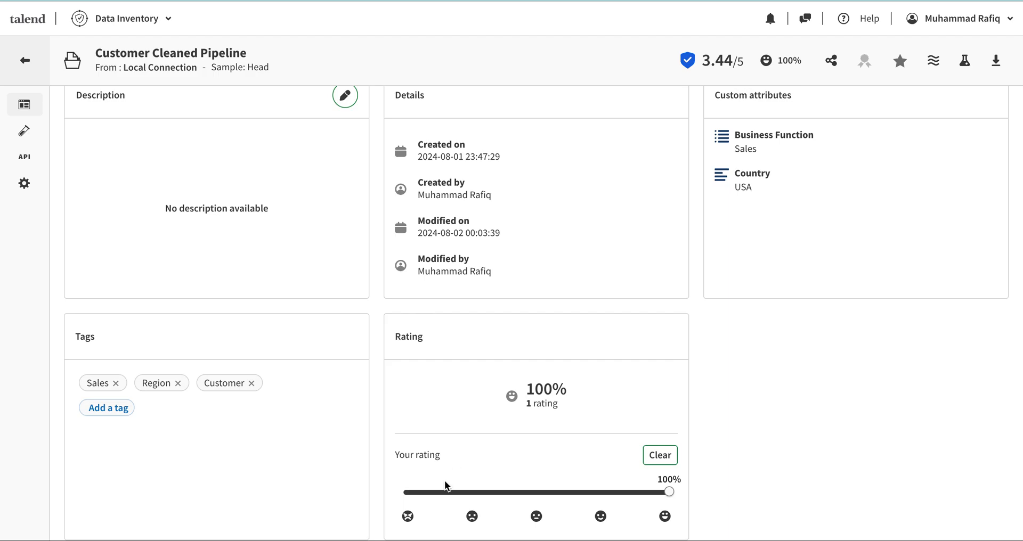
pyautogui.click(408, 516)
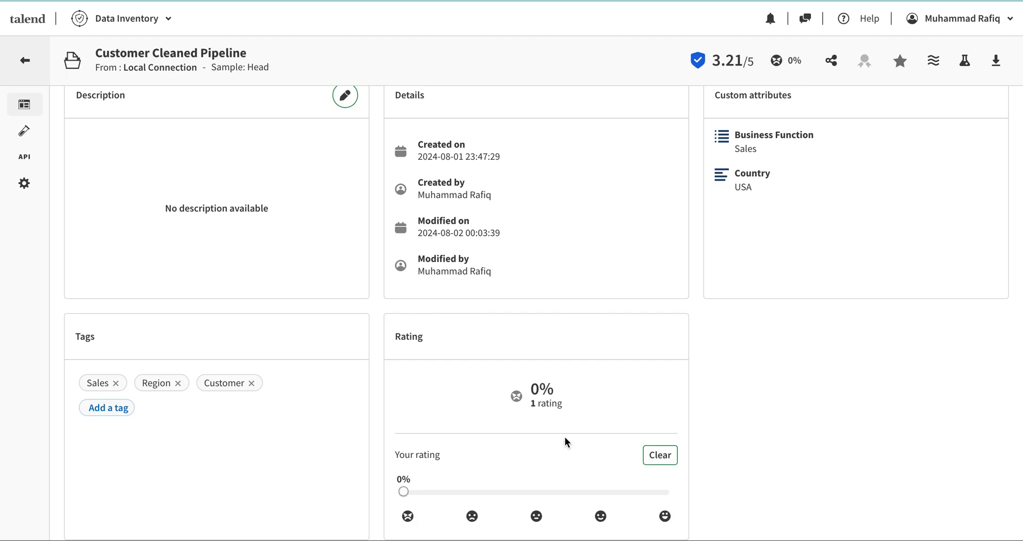
pyautogui.scroll(10, 687, 398)
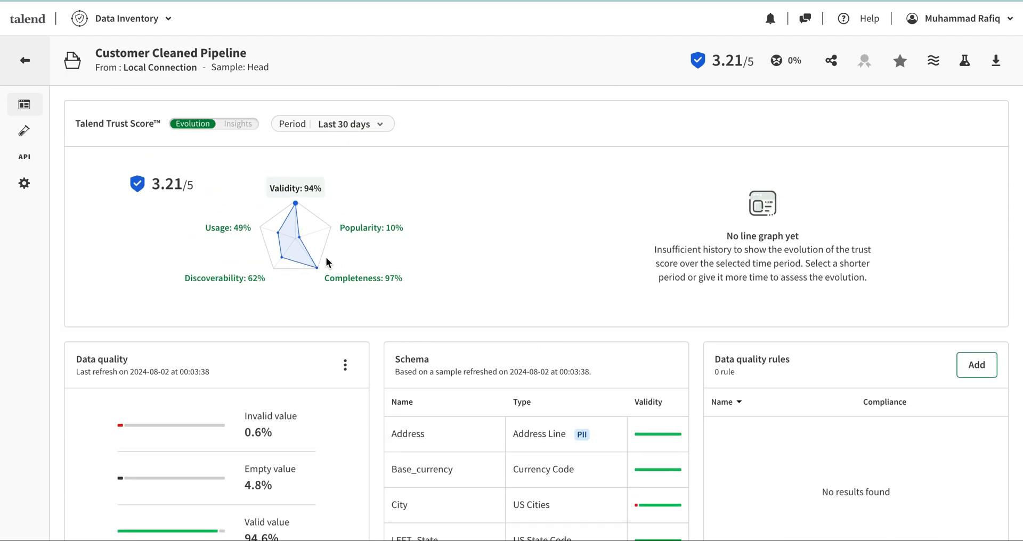
pyautogui.scroll(-10, 347, 285)
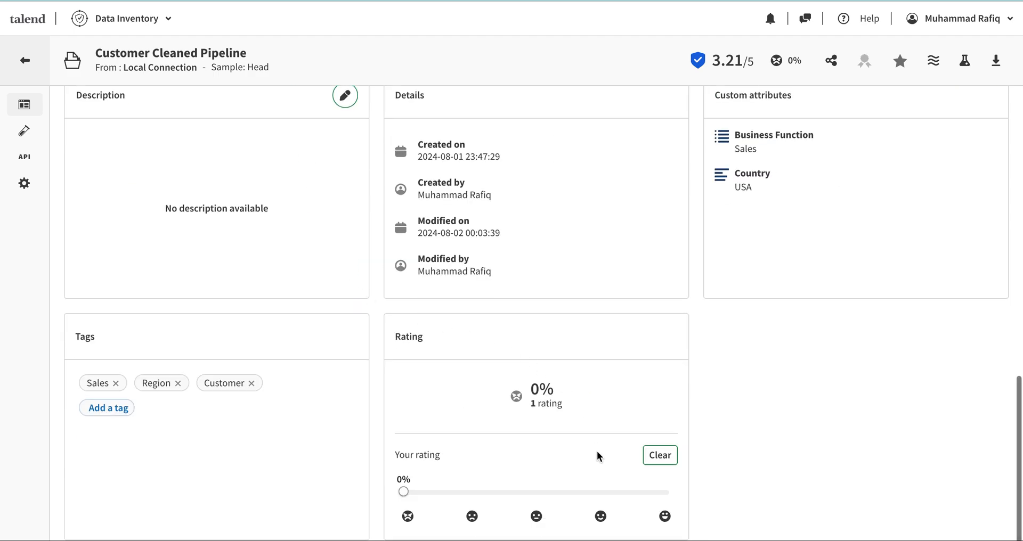
pyautogui.click(665, 516)
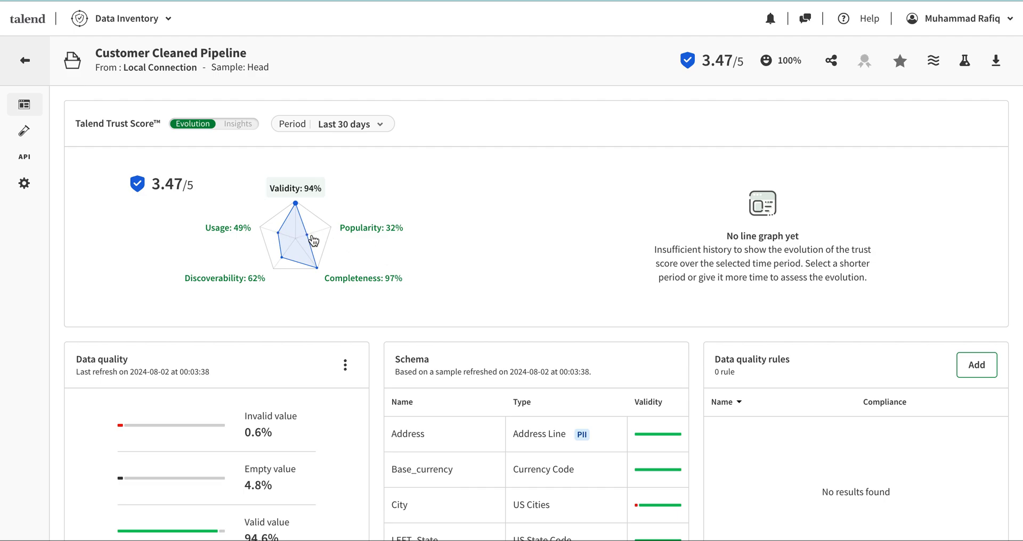
# Step: Certify the dataset, mark it as a favorite and reload the page to update its trust score
pyautogui.scroll(-10, 581, 404)
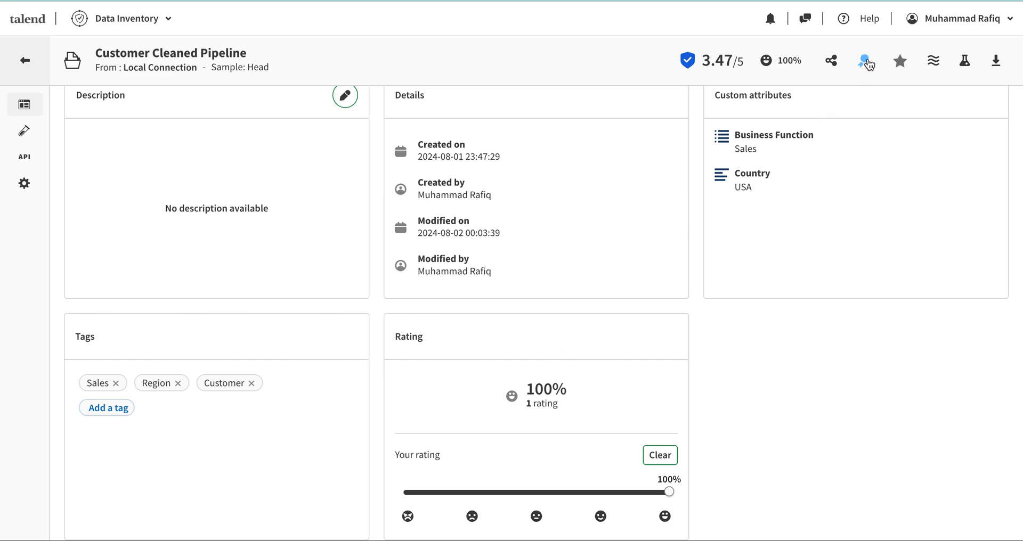
pyautogui.click(864, 62)
pyautogui.scroll(10, 775, 288)
pyautogui.click(900, 61)
pyautogui.click(110, 22)
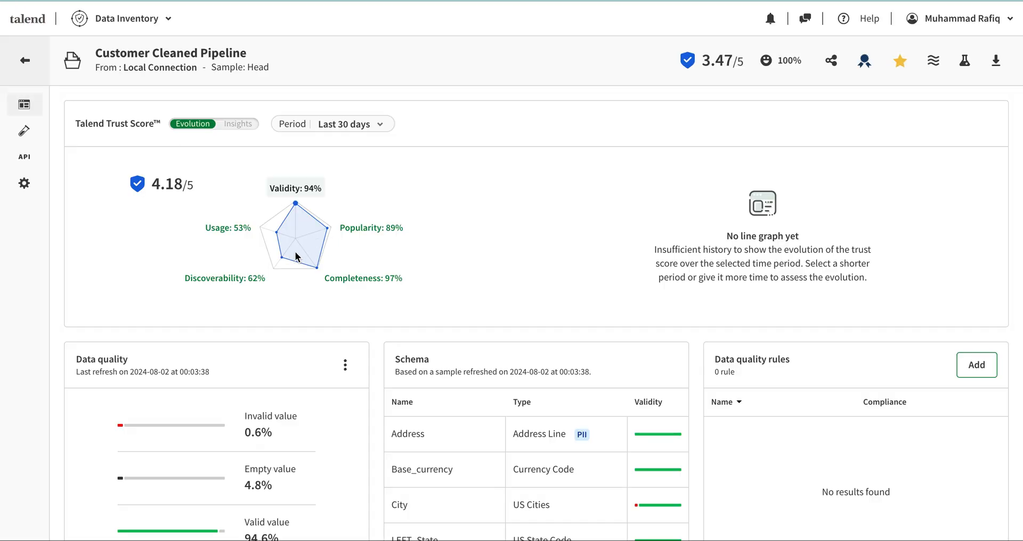
# Step: Highlight the Completeness dimension in the trust score chart and check the dataset's favorite status
pyautogui.click(371, 274)
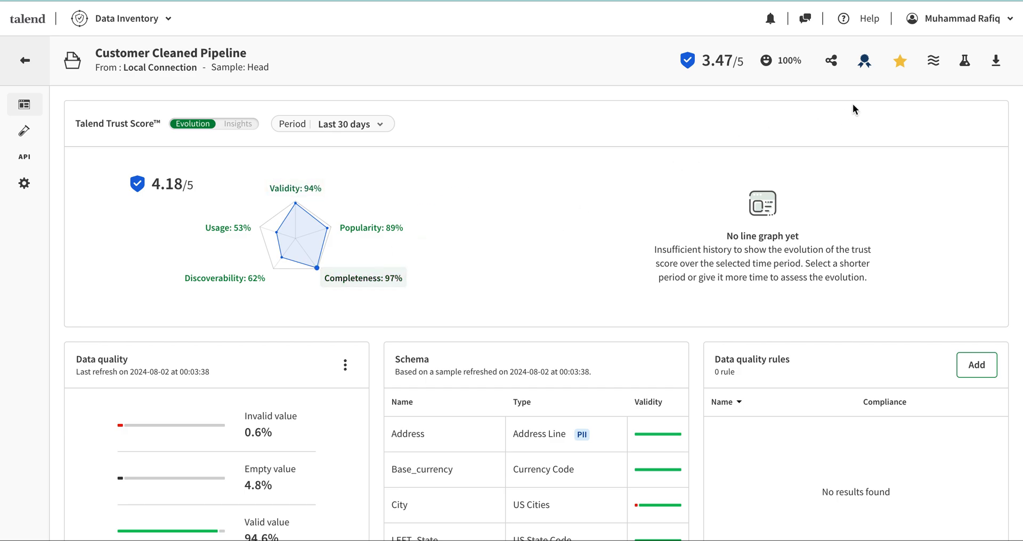
pyautogui.click(901, 63)
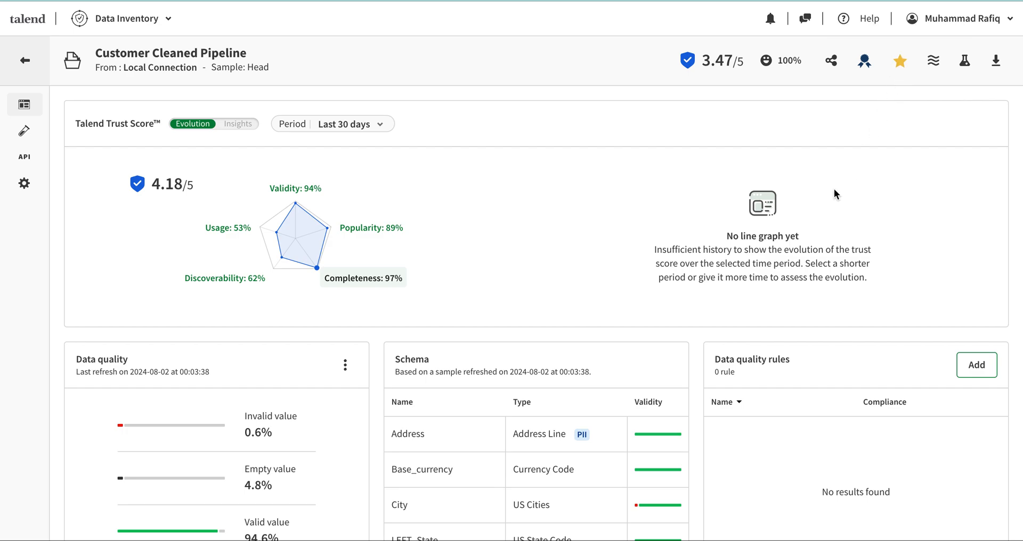